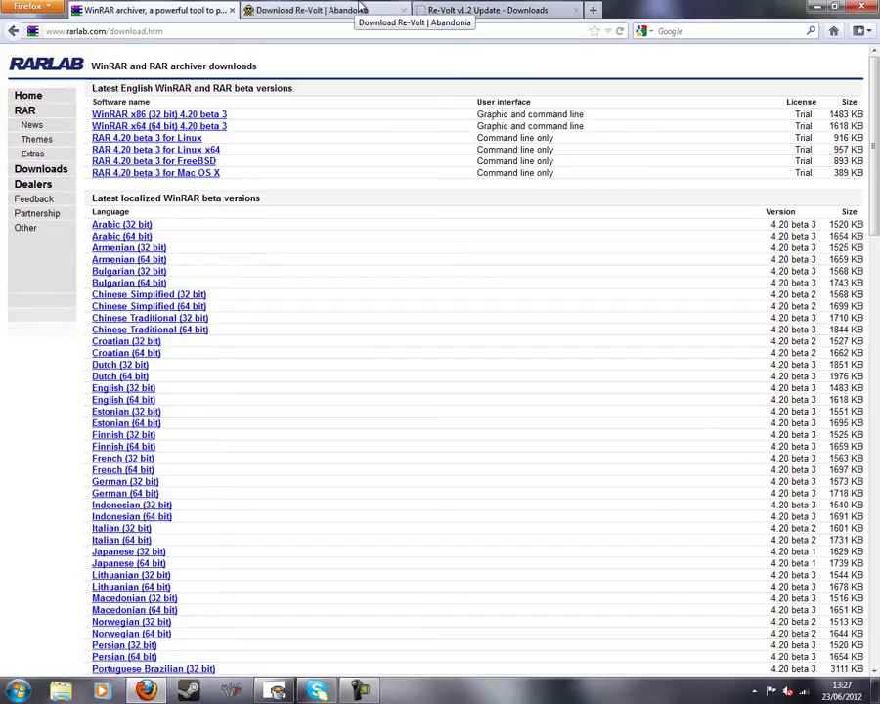
Open the Re-Volt game page on Abandonia and go to its download page.
click(314, 8)
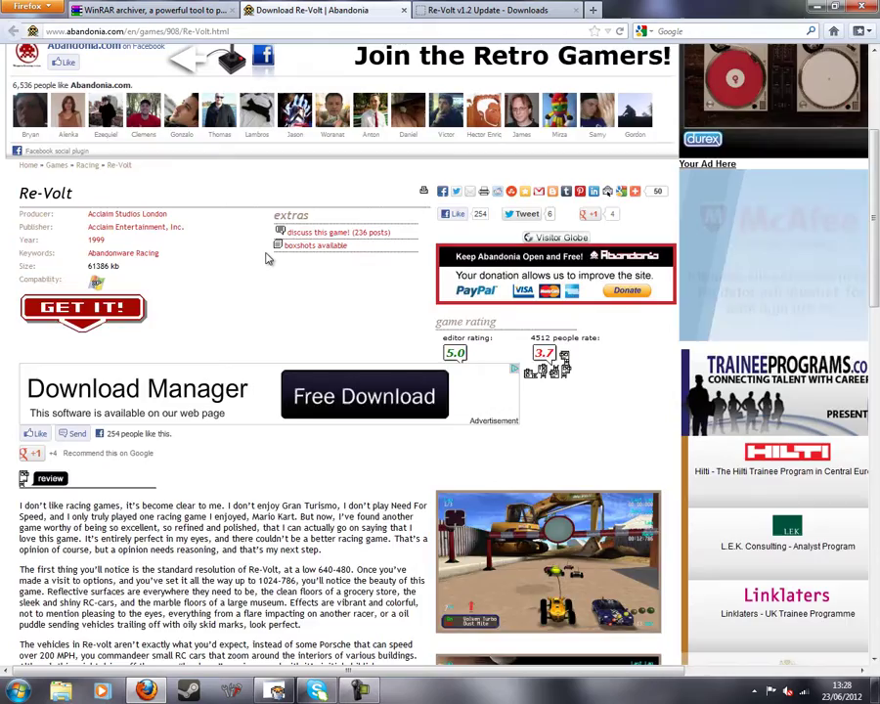
scroll(269, 256, up, 5)
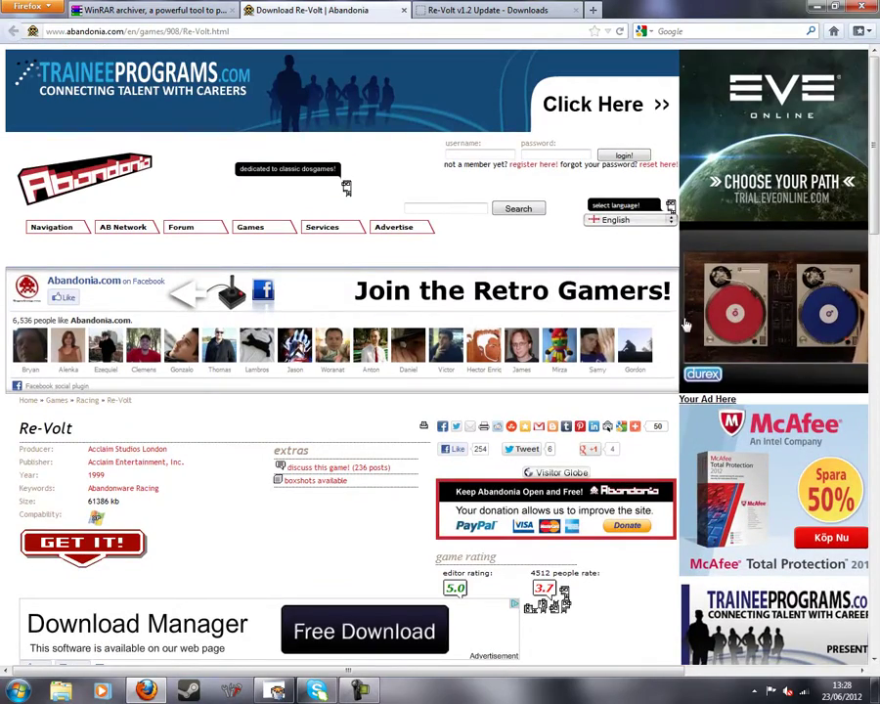
scroll(561, 486, down, 5)
scroll(561, 486, up, 1)
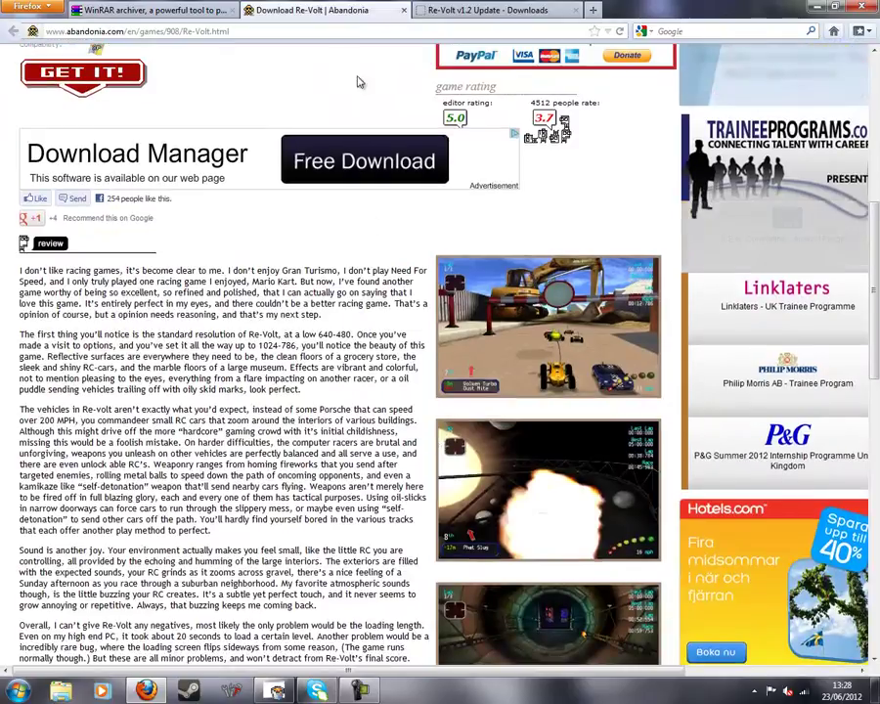
scroll(139, 276, up, 2)
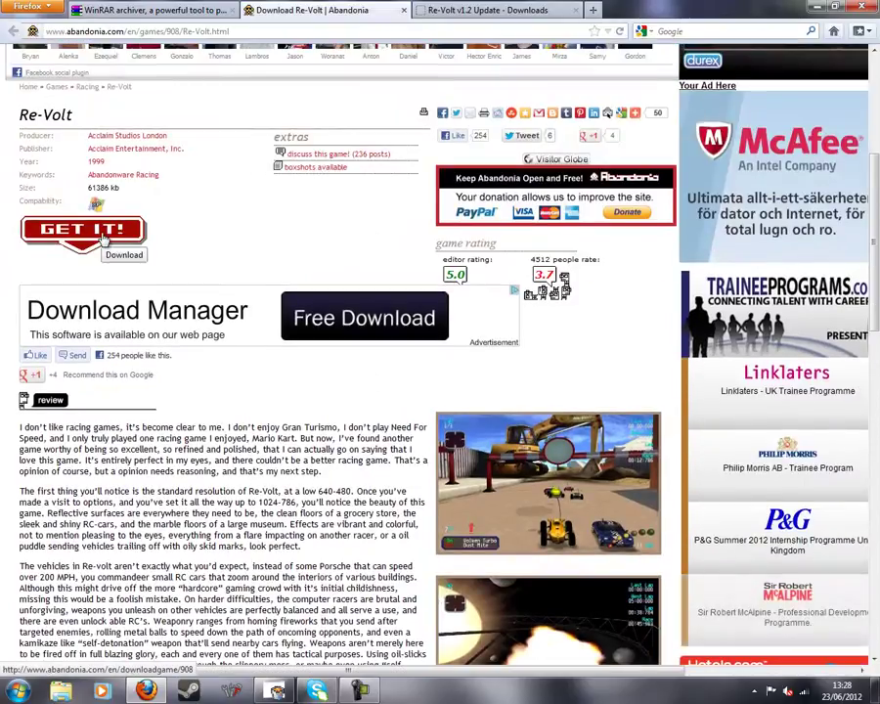
click(103, 238)
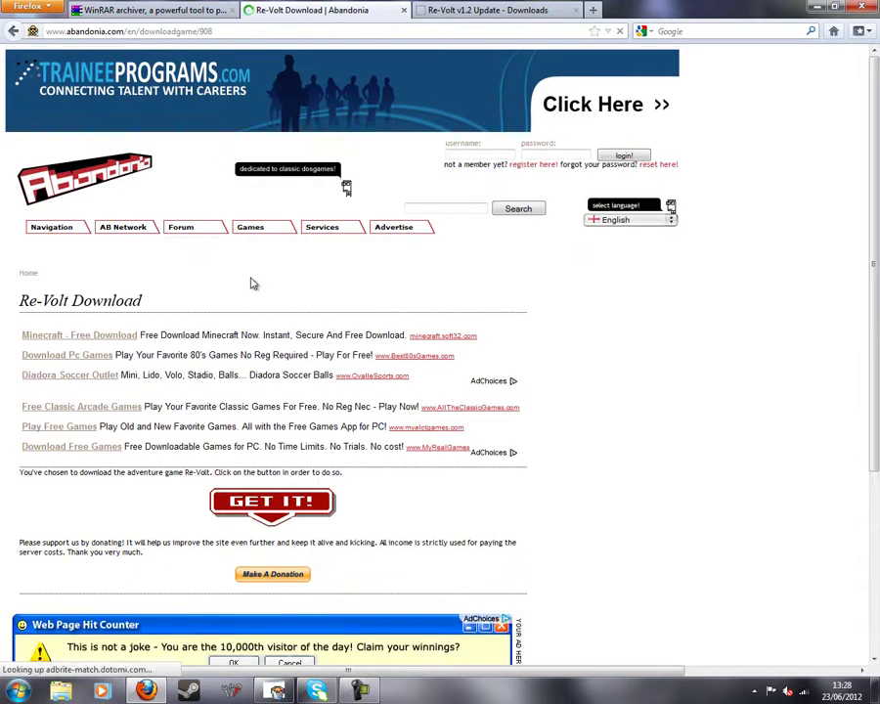
Start the Re-Volt download, save Re-Volt.7z to disk, and minimize the download list.
scroll(685, 547, down, 5)
scroll(287, 210, up, 3)
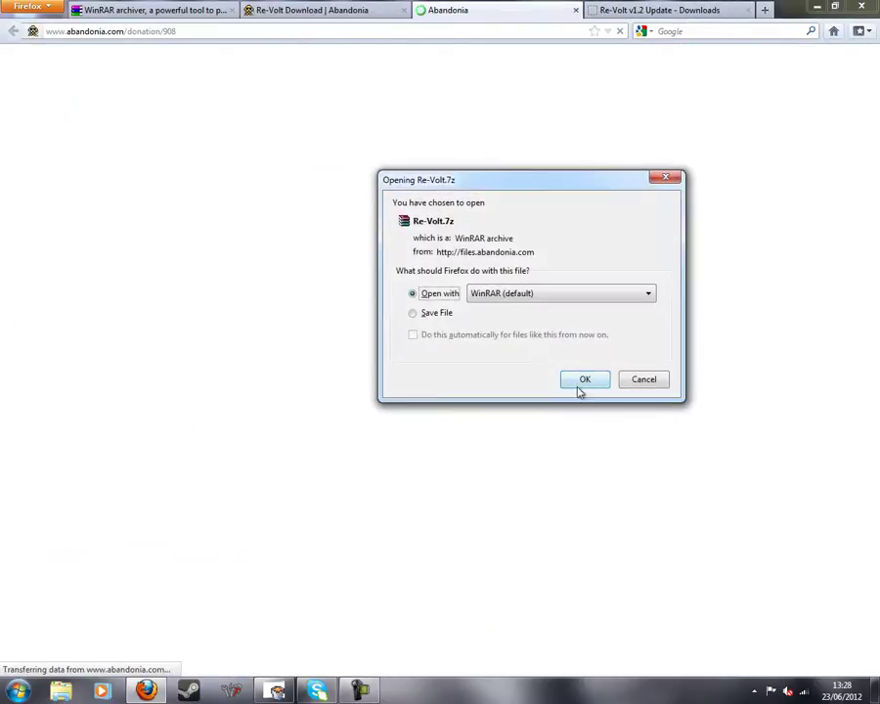
click(437, 314)
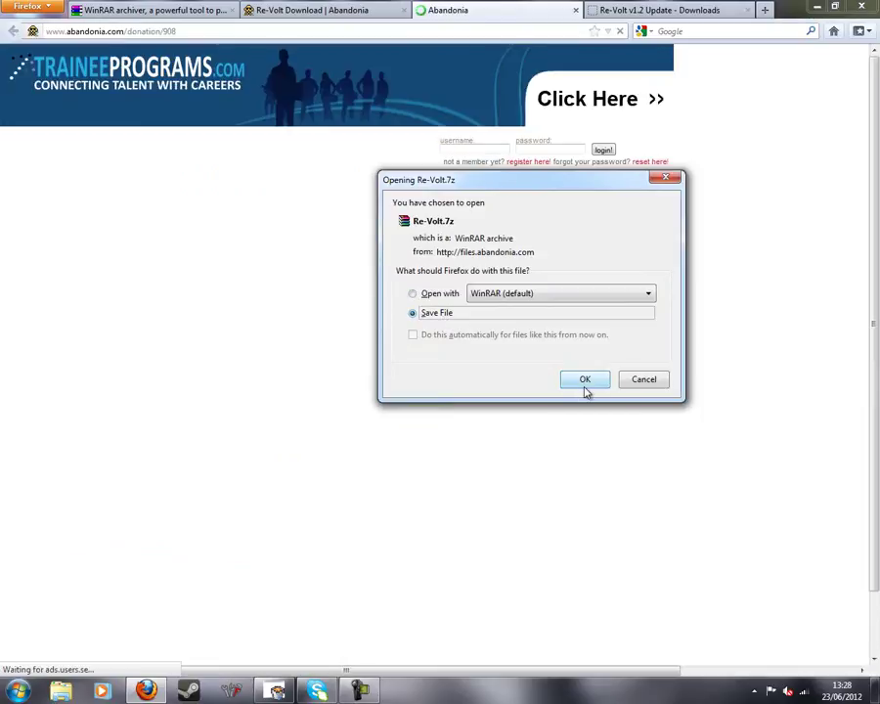
click(584, 384)
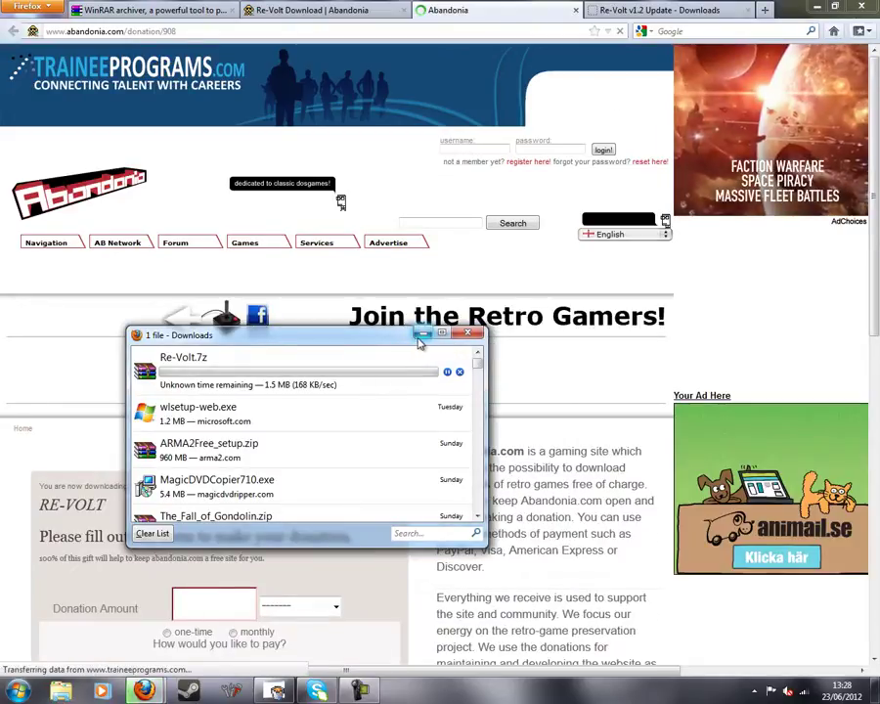
click(423, 333)
Look over the Abandonia donation page, then close it and the Re-Volt download page.
scroll(309, 375, down, 5)
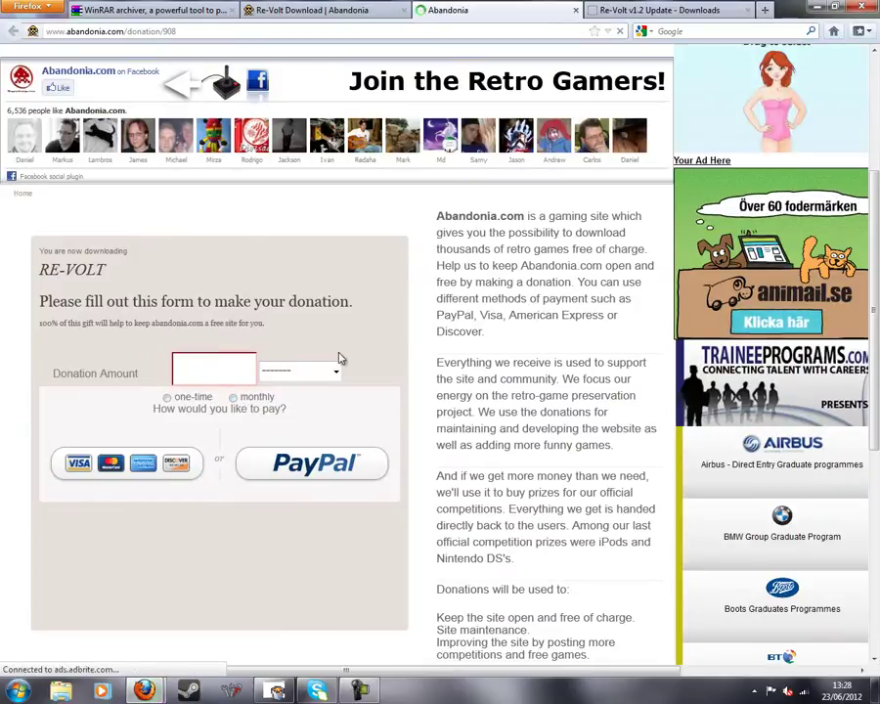
scroll(417, 371, up, 5)
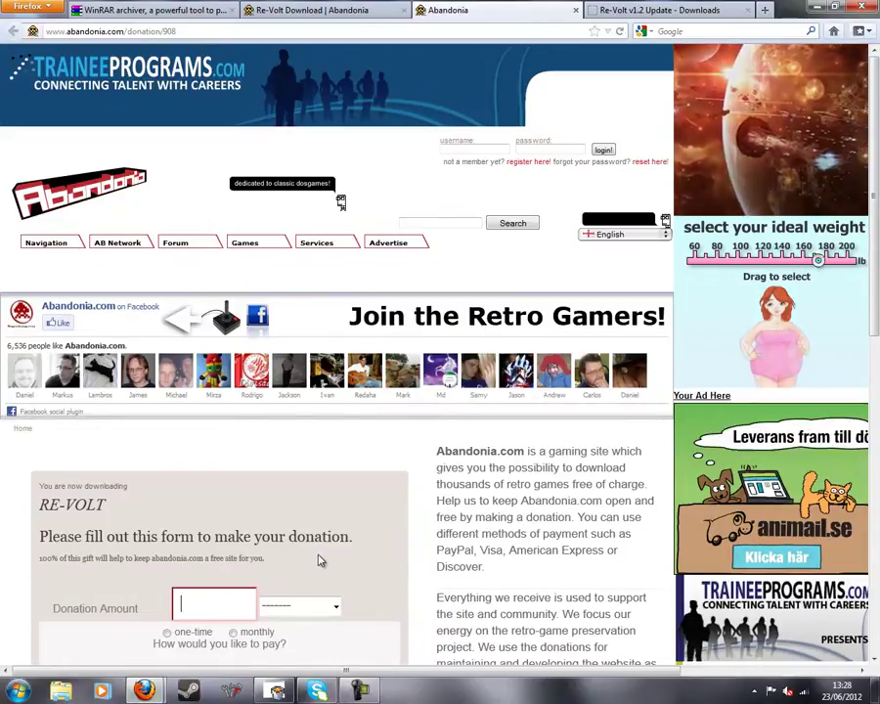
scroll(394, 458, down, 5)
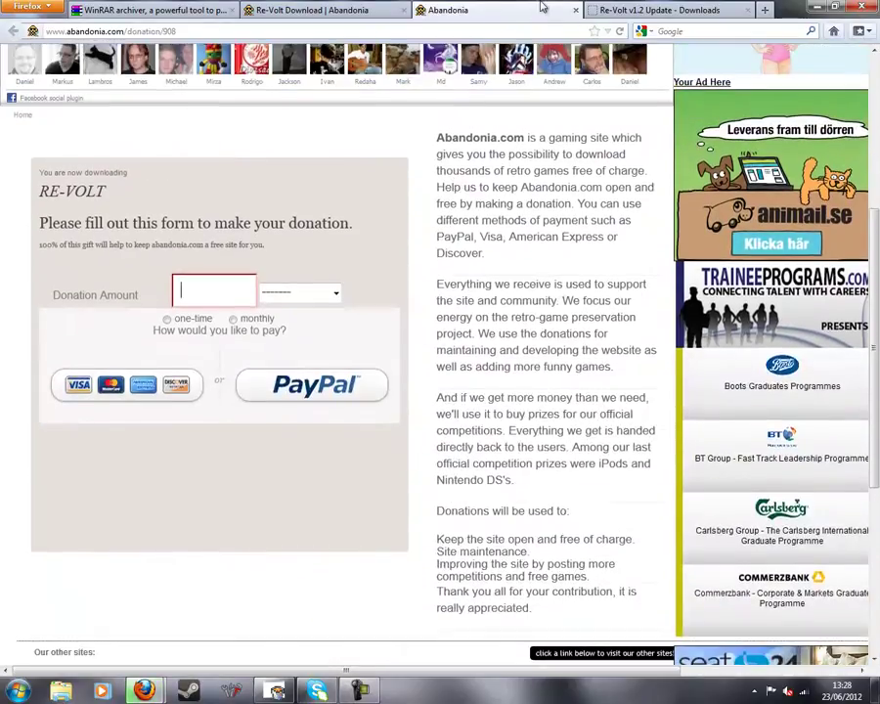
click(576, 9)
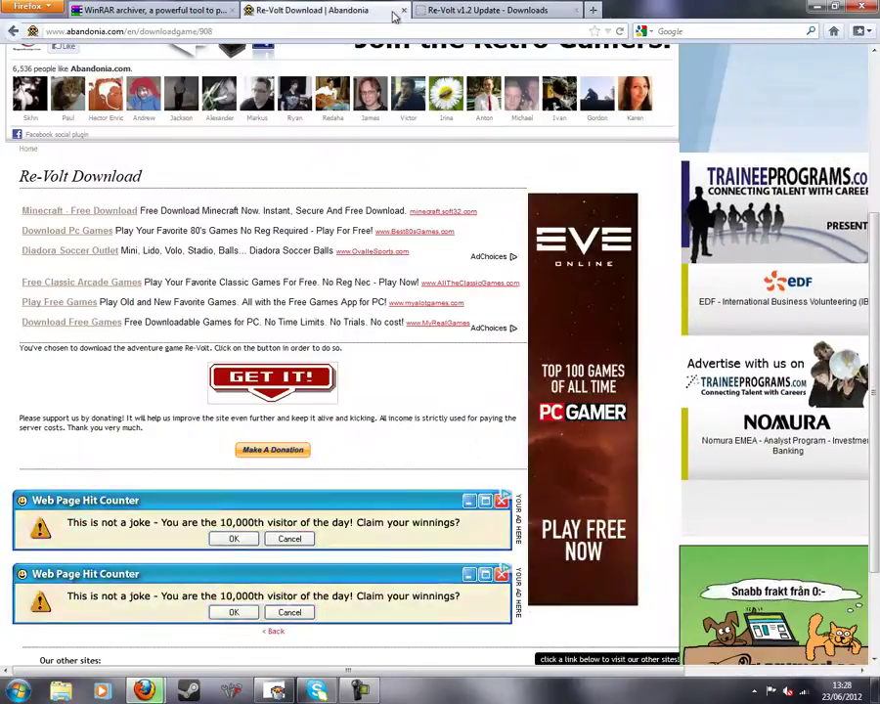
click(401, 10)
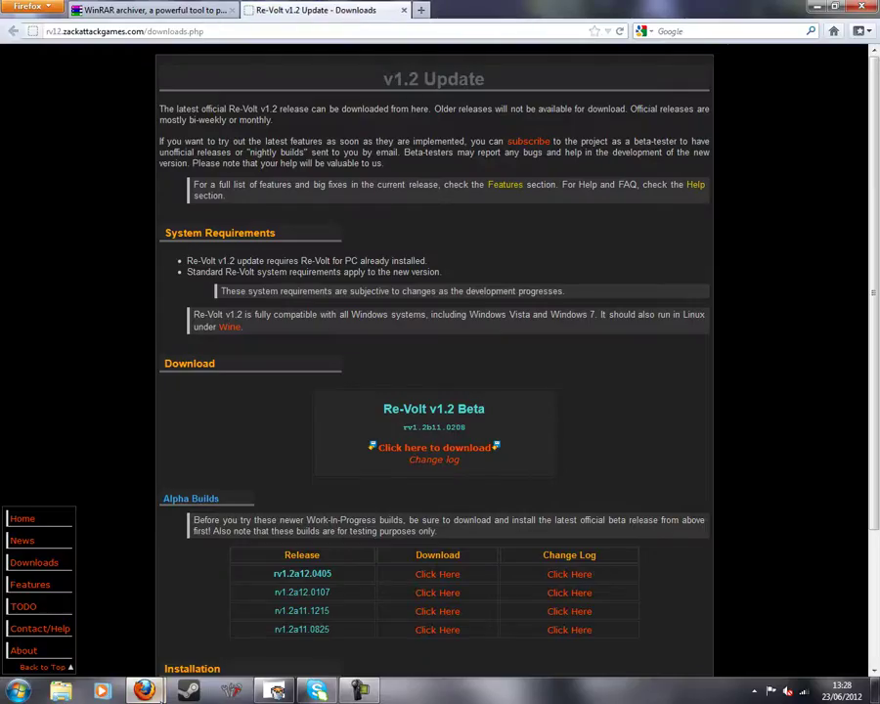
Check the progress of the Re-Volt.7z download and return to the Re-Volt v1.2 Update page.
mouse_move(144, 690)
click(233, 625)
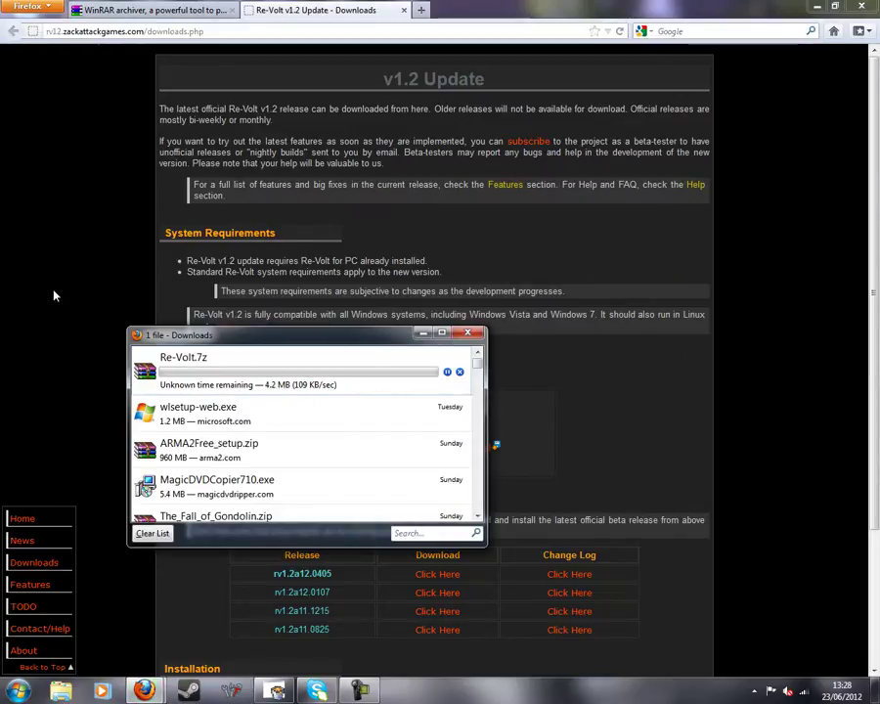
click(19, 353)
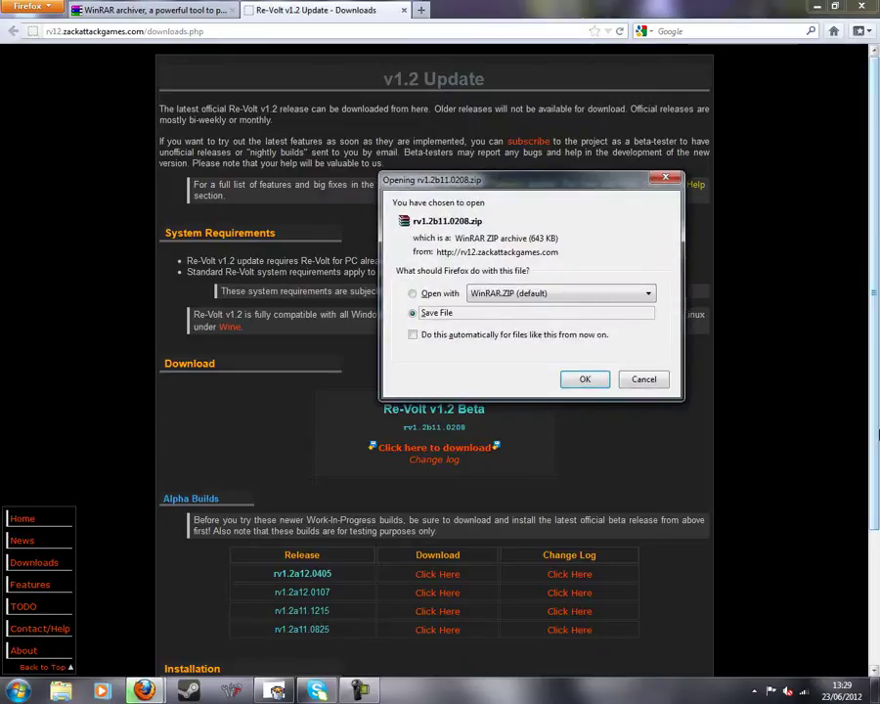
Download the Re-Volt v1.2 Beta update as rv1.2b11.0208.zip and check it in the download list.
click(581, 378)
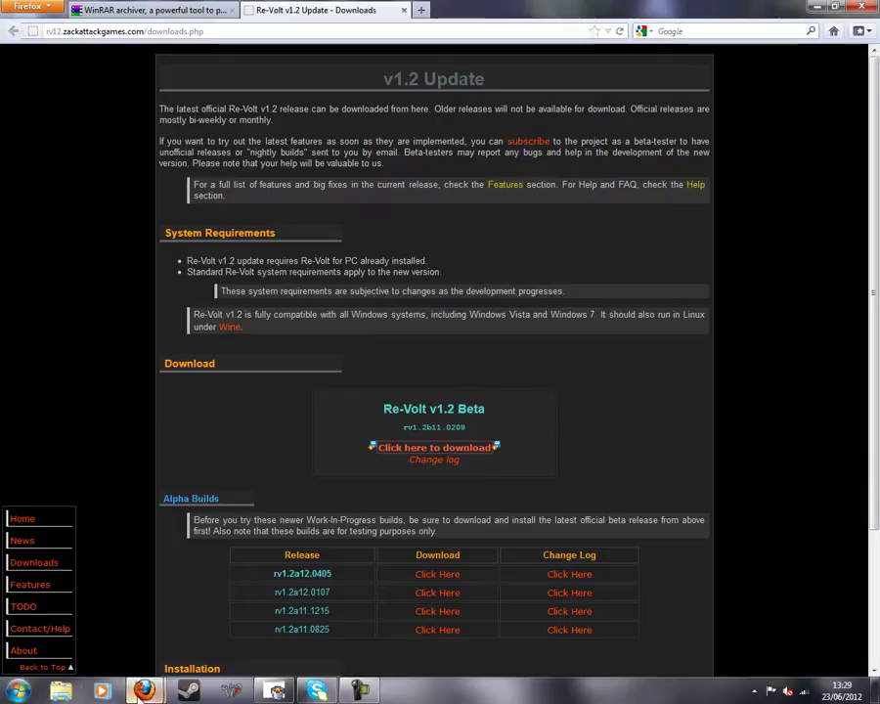
mouse_move(144, 690)
click(235, 591)
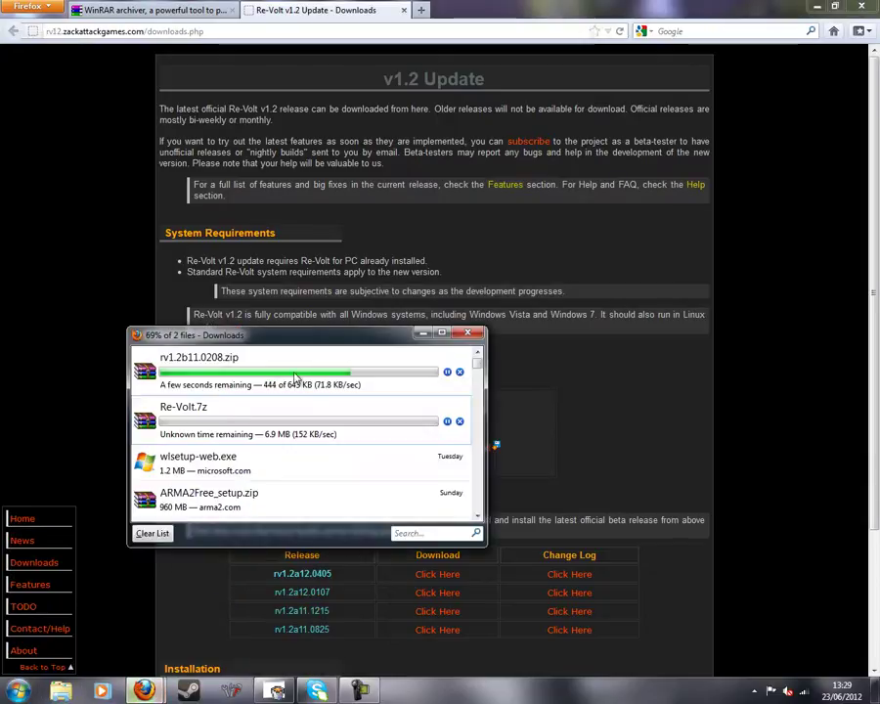
click(227, 440)
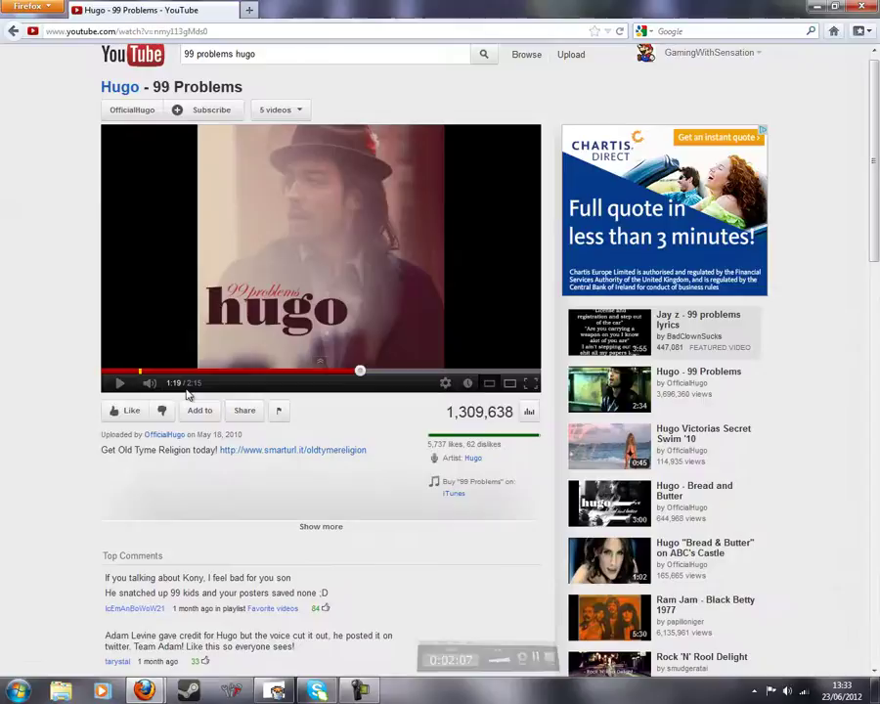
Bring up the browser's download list and move its window slightly higher on the screen.
click(359, 688)
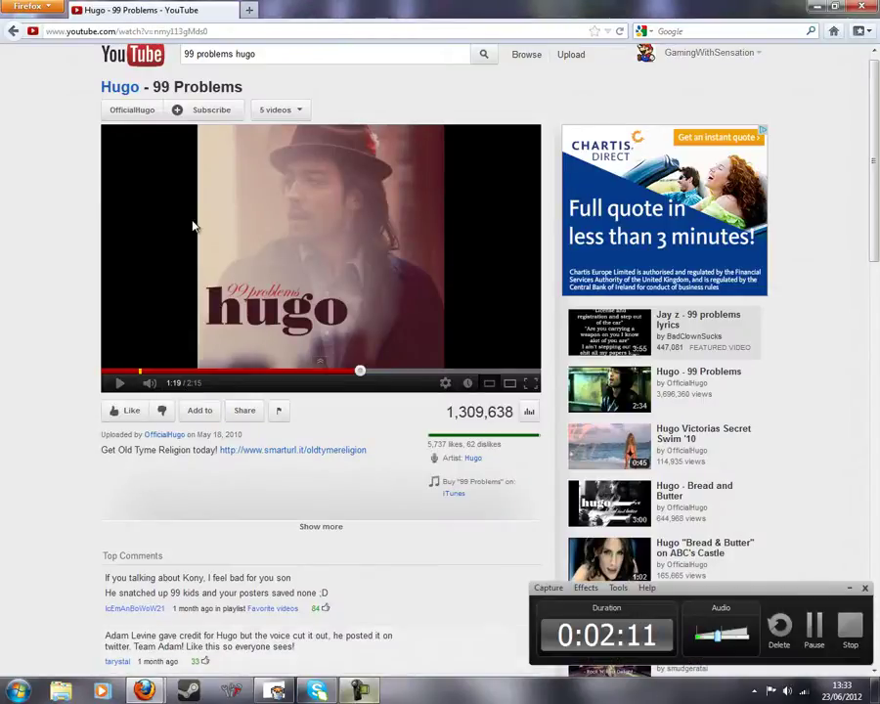
mouse_move(144, 690)
click(233, 608)
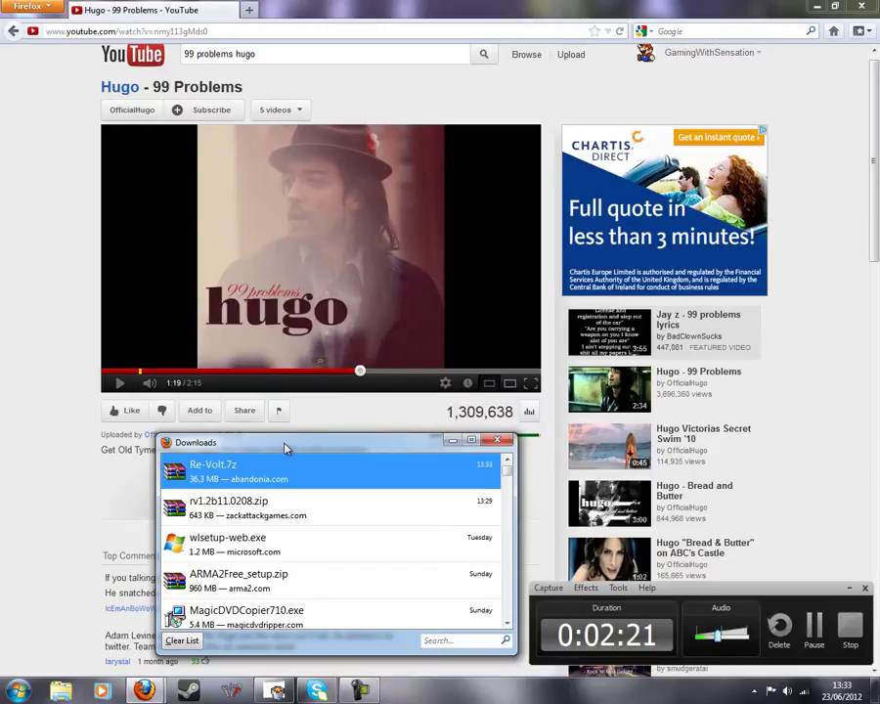
drag(285, 448, 296, 384)
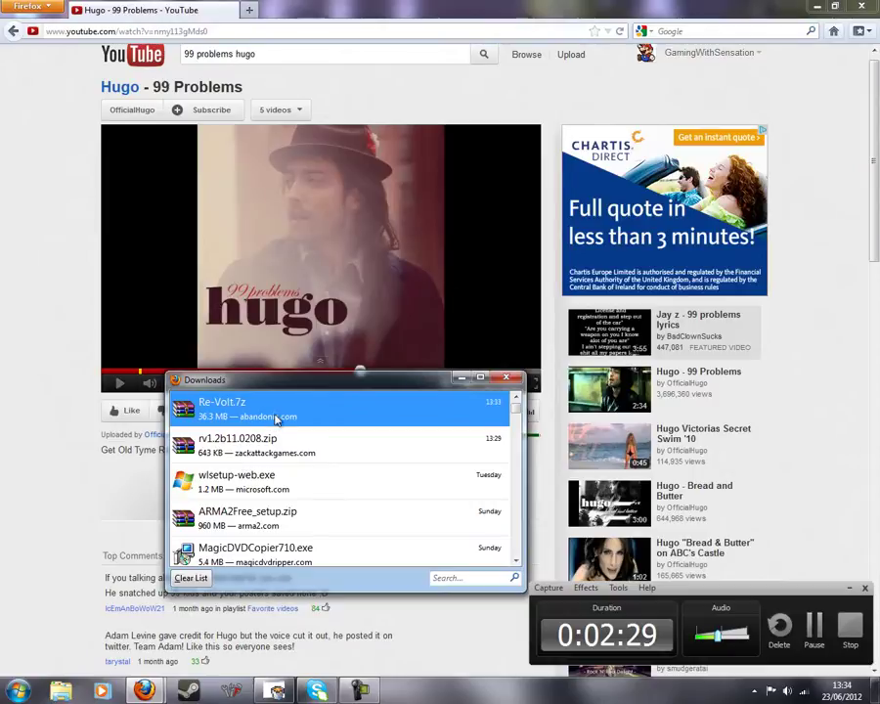
Open the downloaded Re-Volt.7z in WinRAR, dismiss the licence reminder, view the Re-Volt folder's contents, and close the archive.
double_click(280, 416)
double_click(367, 273)
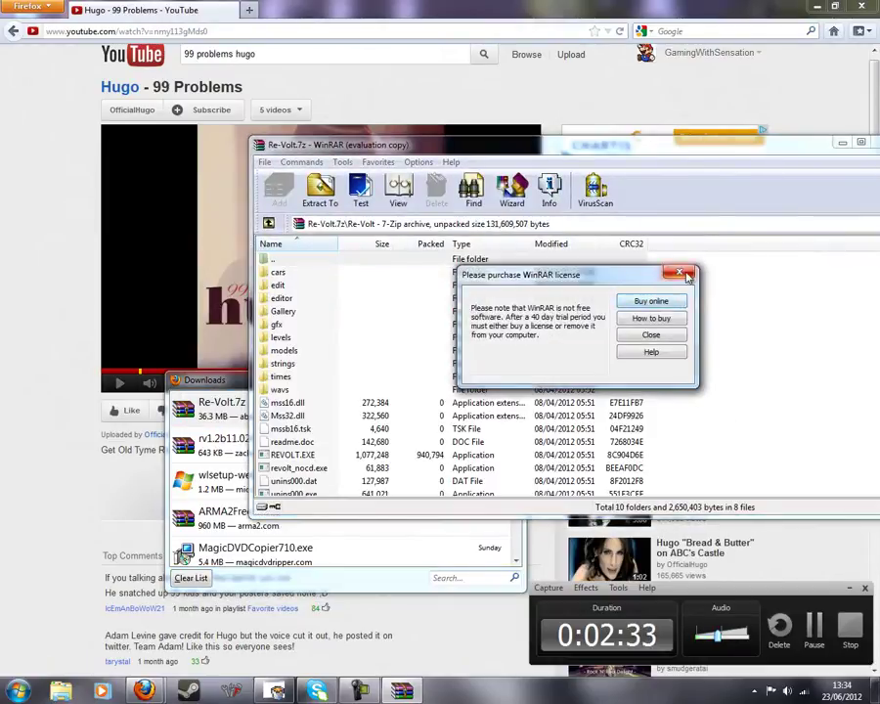
click(682, 273)
drag(772, 159, 584, 164)
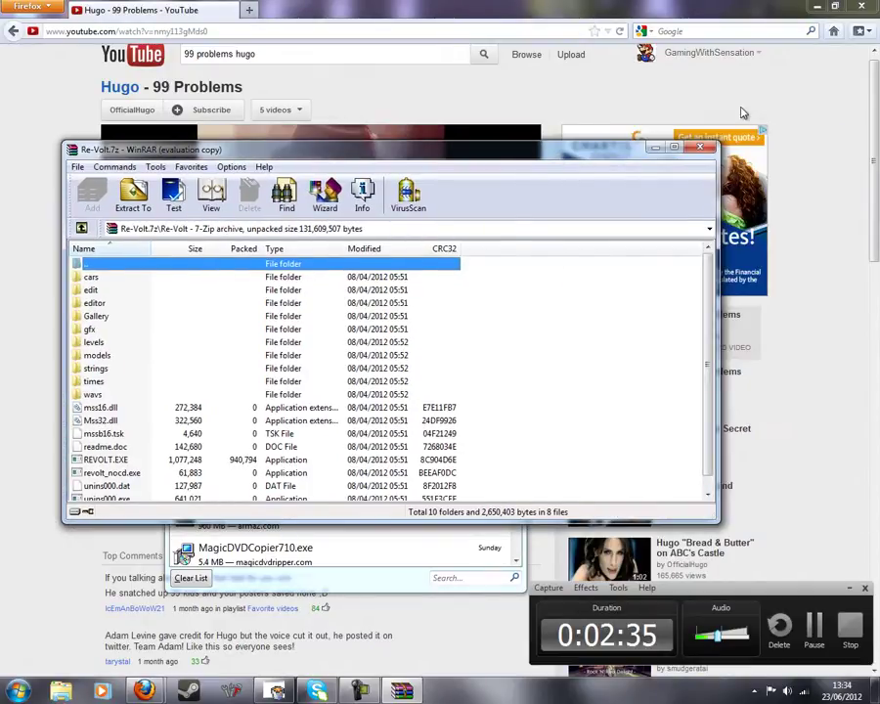
click(700, 147)
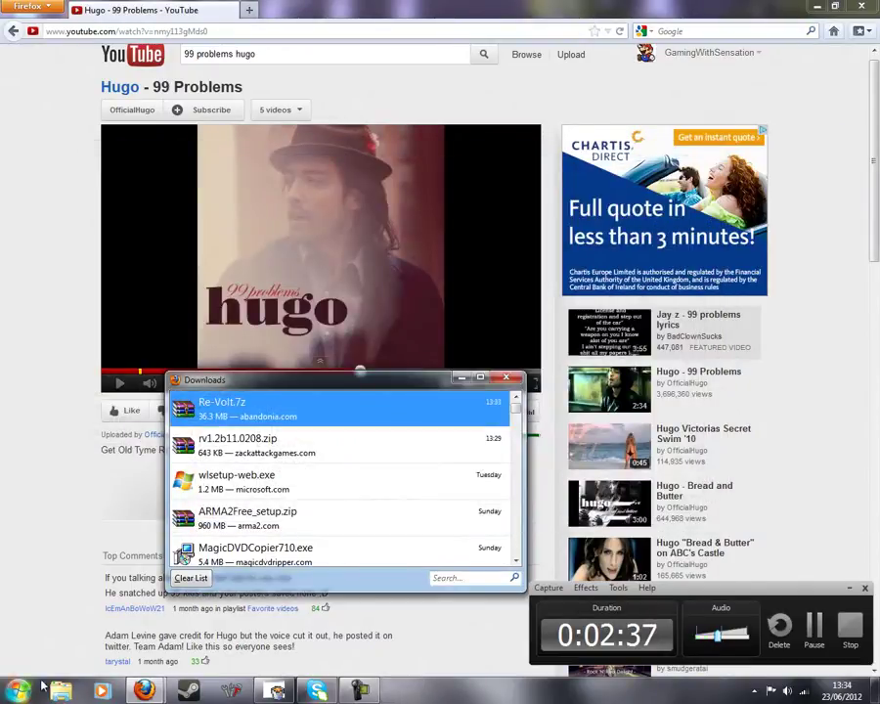
Open the Downloads folder in a new Windows Explorer window and filter its files by "r".
right_click(61, 690)
click(59, 633)
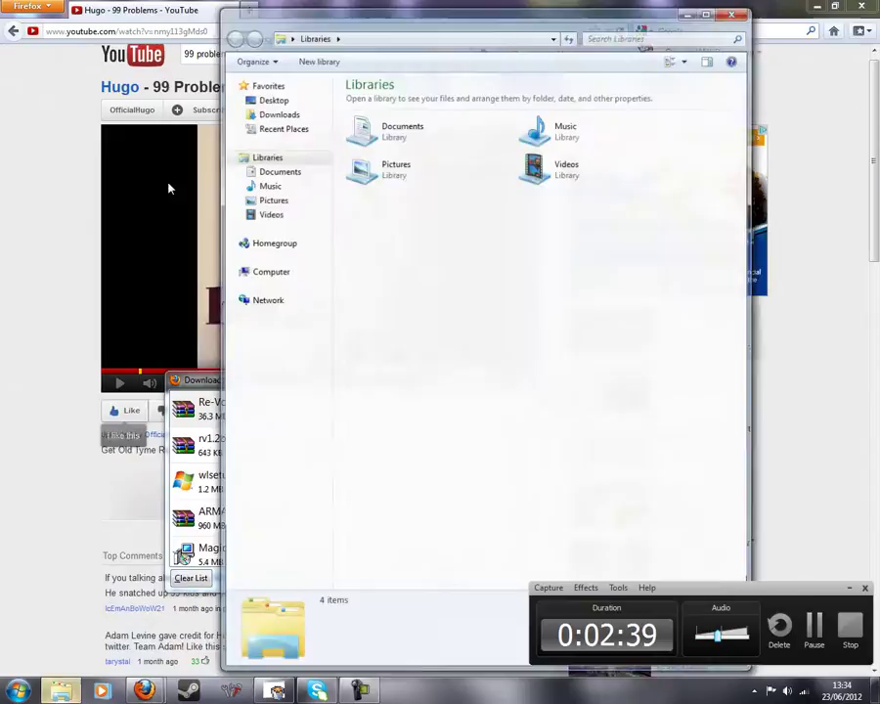
click(301, 115)
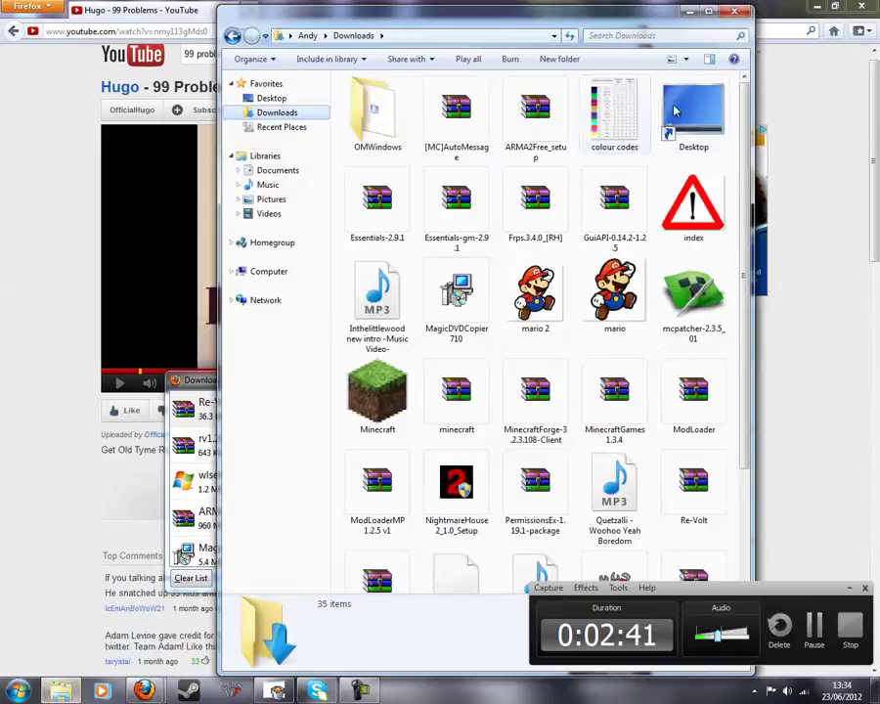
click(697, 33)
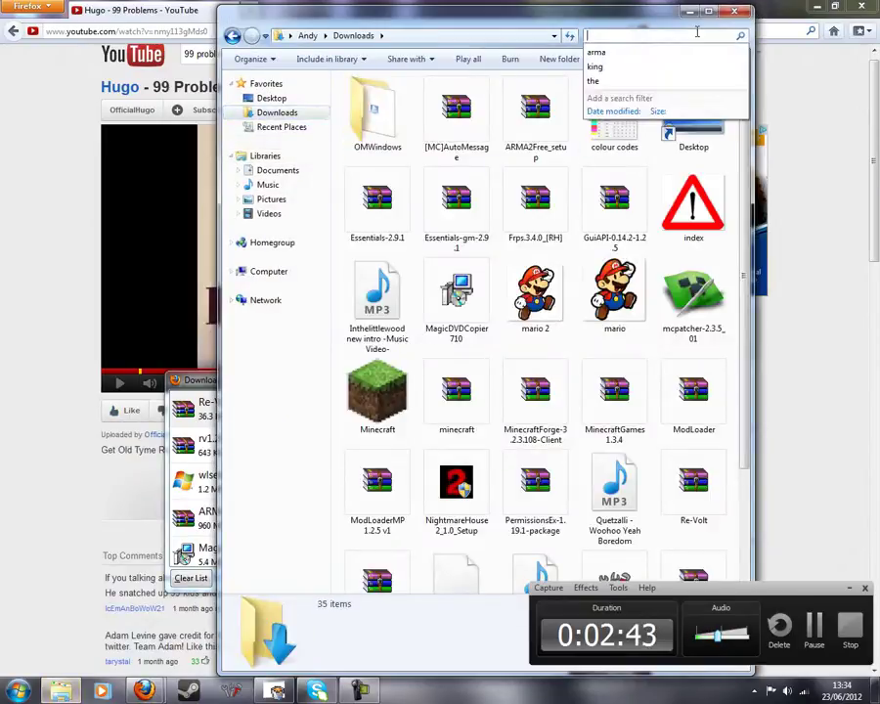
text(r)
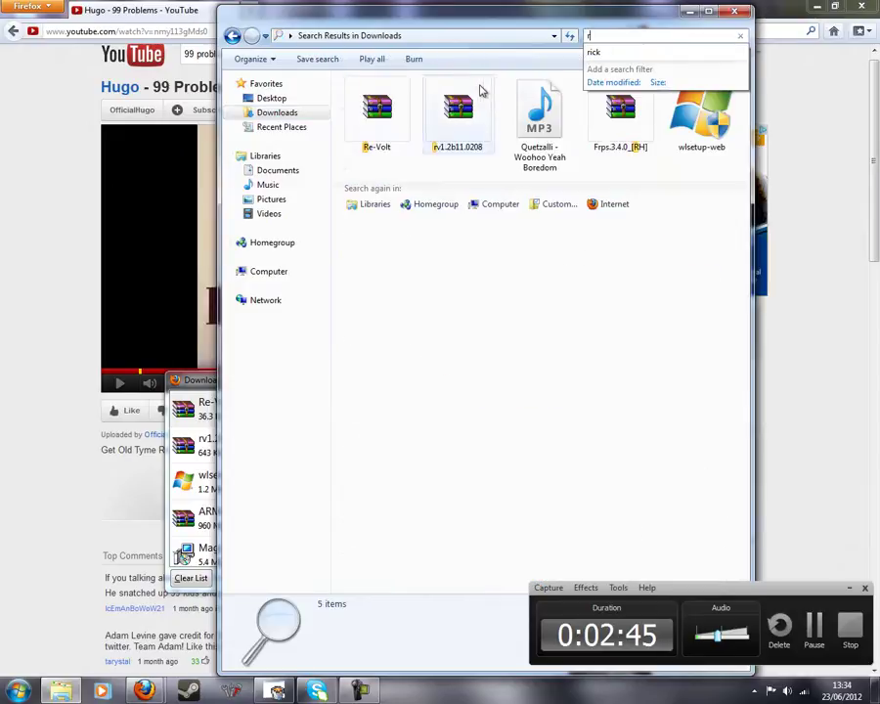
Extract the Re-Volt archive into the Documents library and open the Documents library.
click(404, 115)
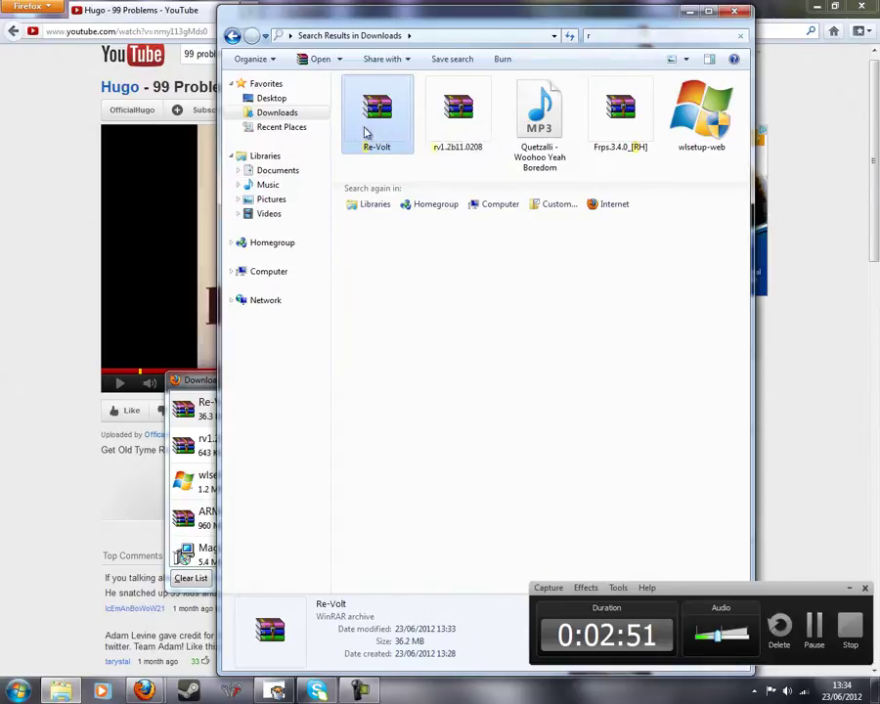
right_click(375, 124)
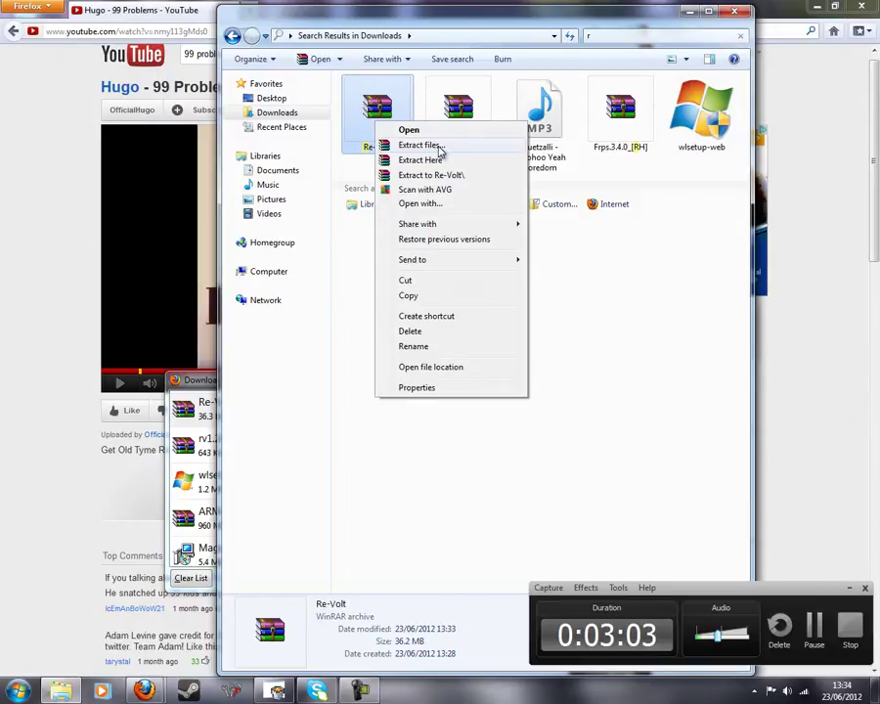
click(440, 148)
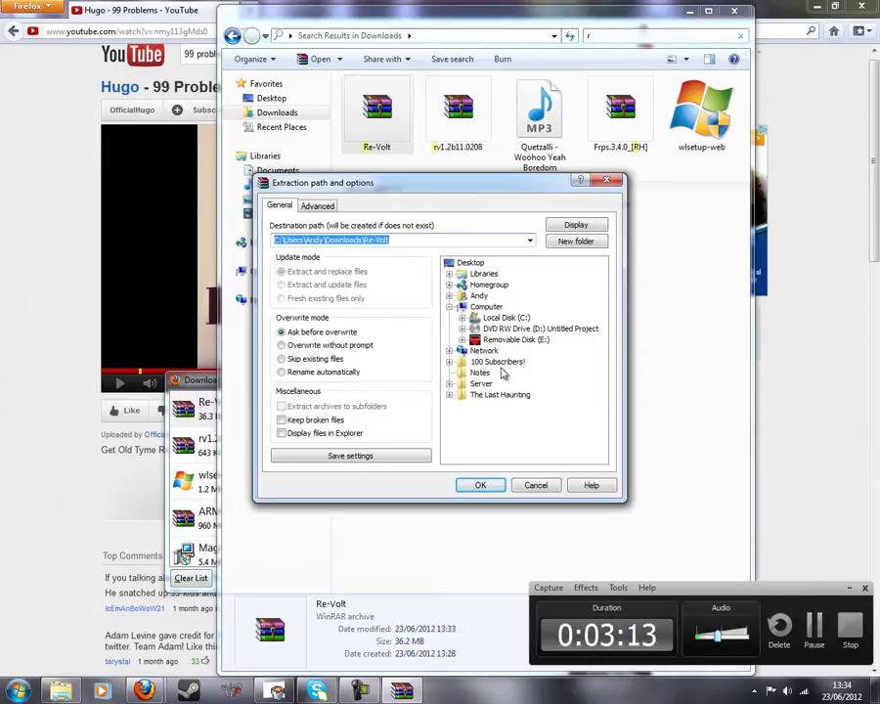
double_click(482, 275)
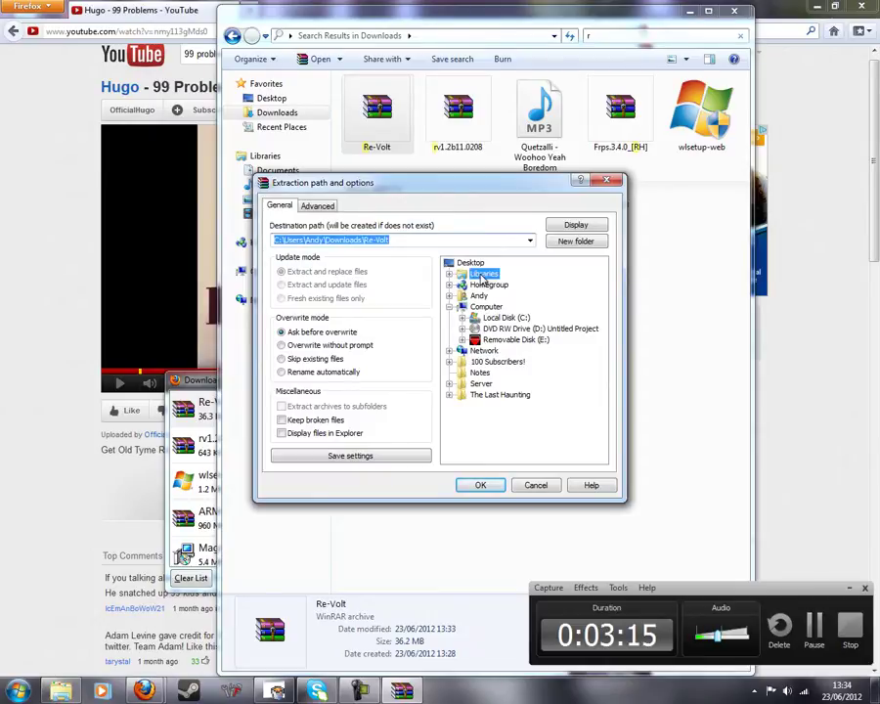
click(503, 286)
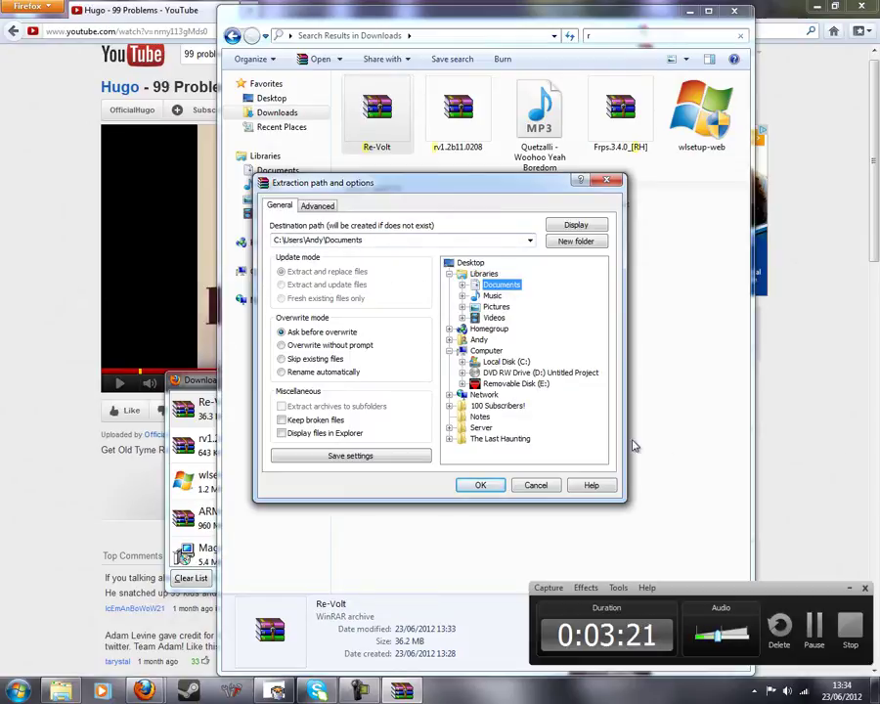
click(470, 486)
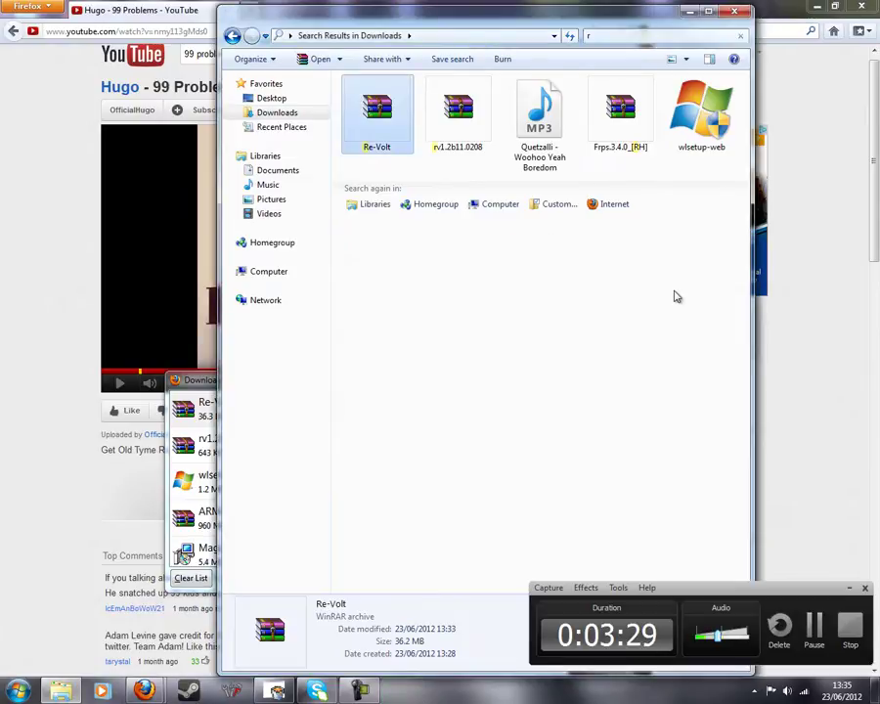
click(313, 173)
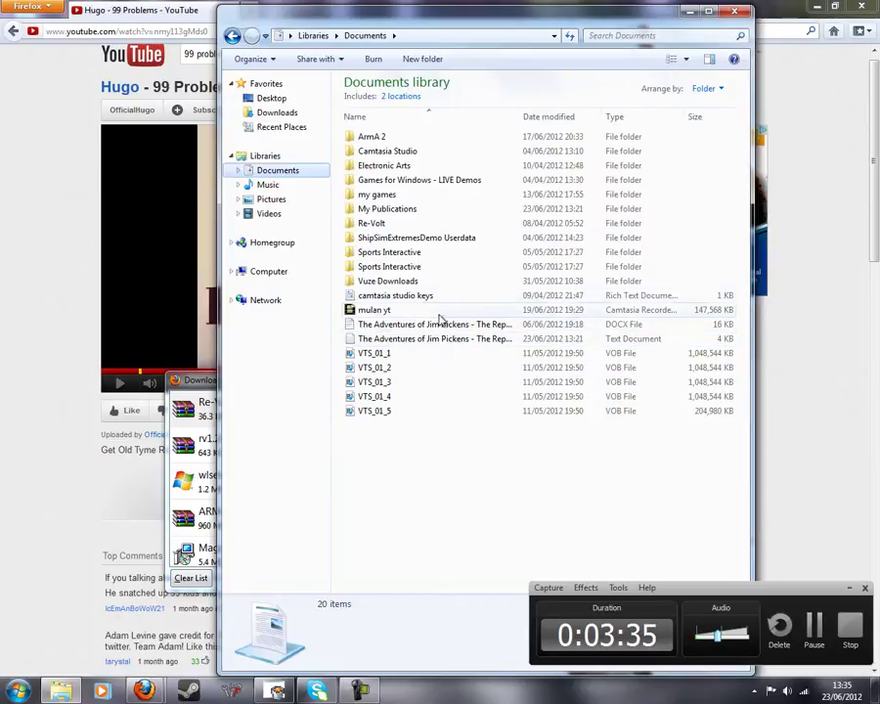
Open the extracted Re-Volt folder in the Documents library.
double_click(444, 224)
drag(476, 512, 506, 491)
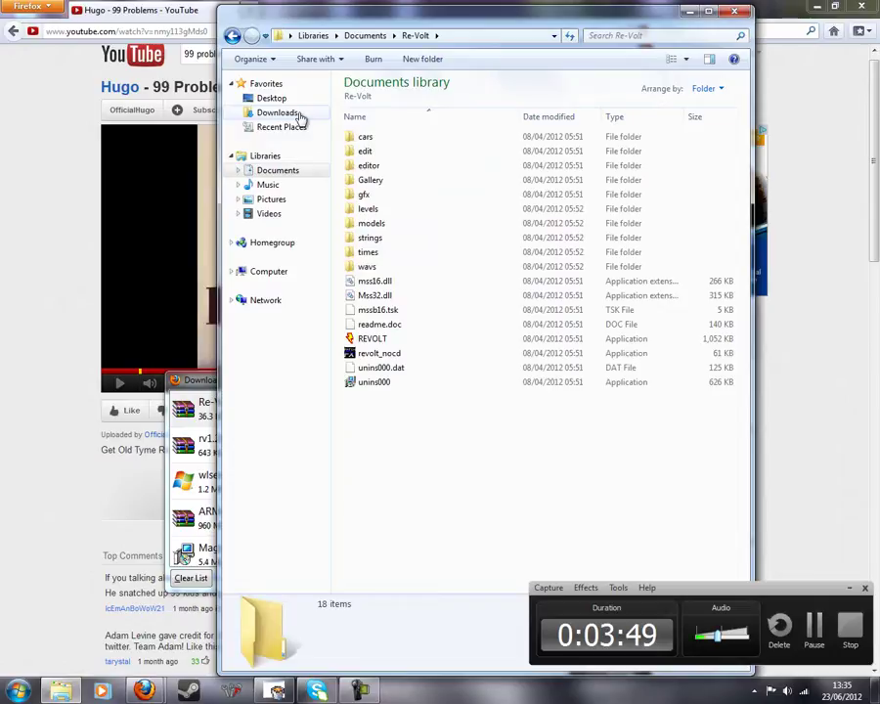
Open the Downloads folder in a second Explorer window and filter its files by "r".
click(11, 688)
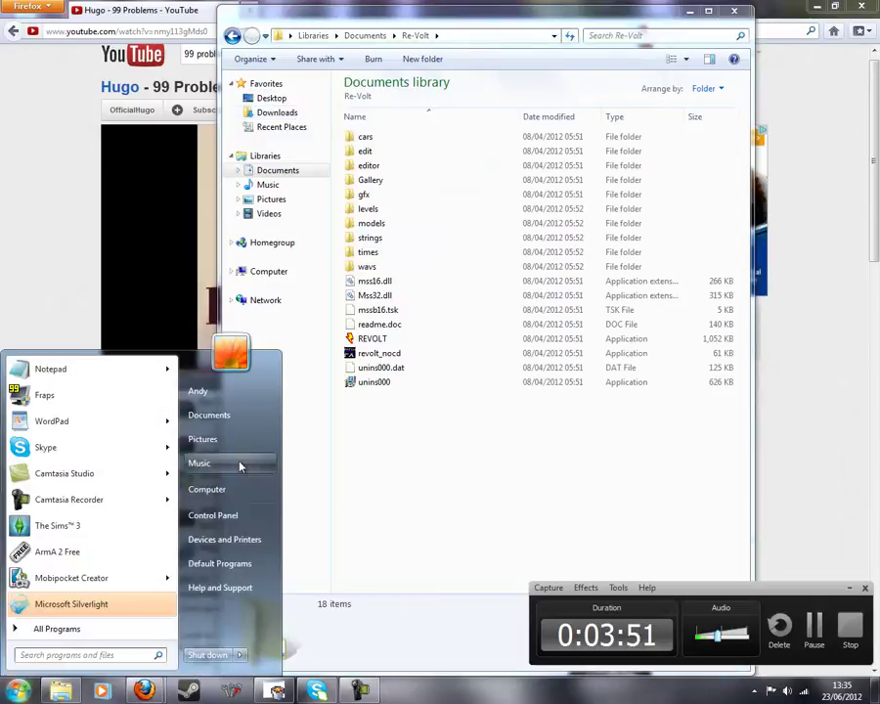
click(208, 415)
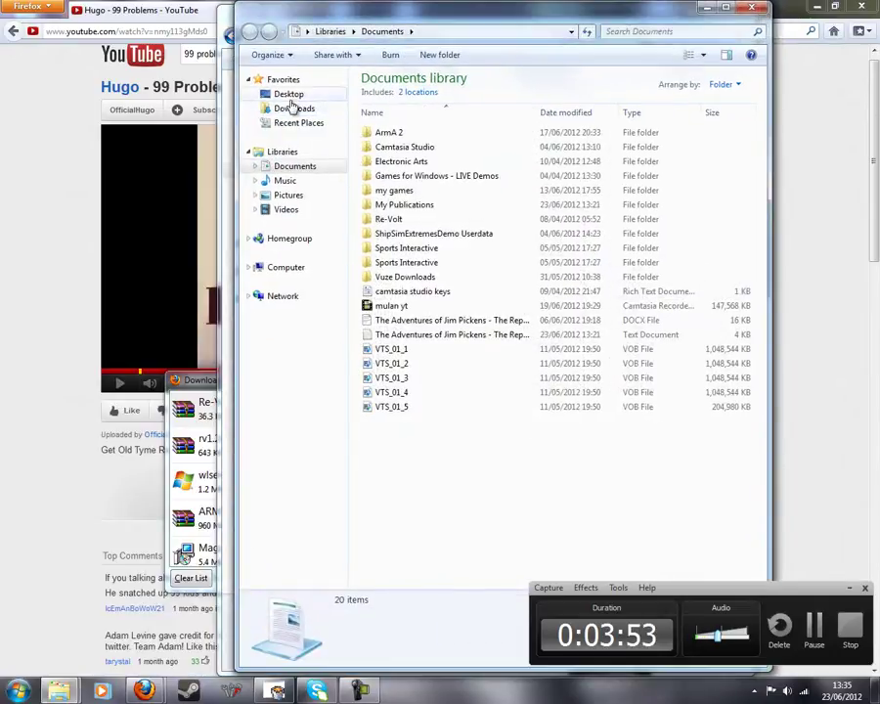
click(293, 107)
click(713, 32)
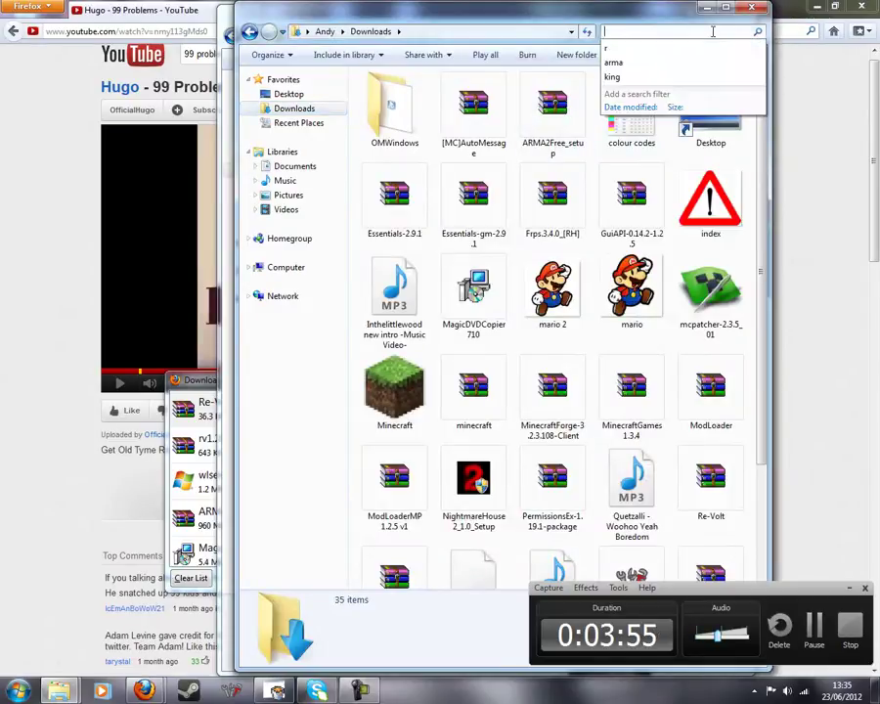
text(r)
Open the rv1.2b11.0208 archive in WinRAR, dismiss the licence reminder, and snap its window to one half of the screen.
double_click(475, 106)
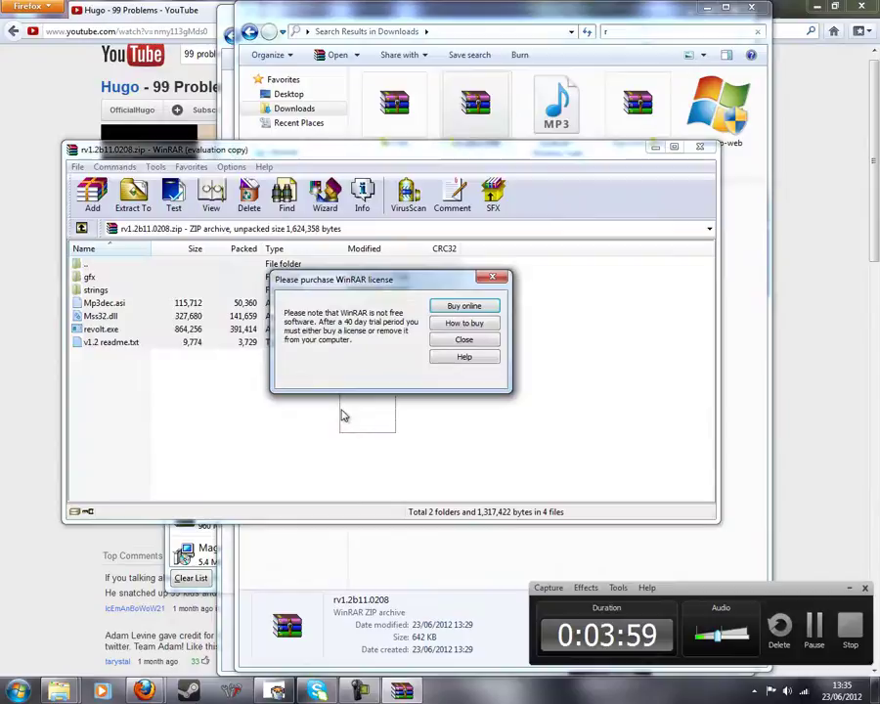
click(492, 277)
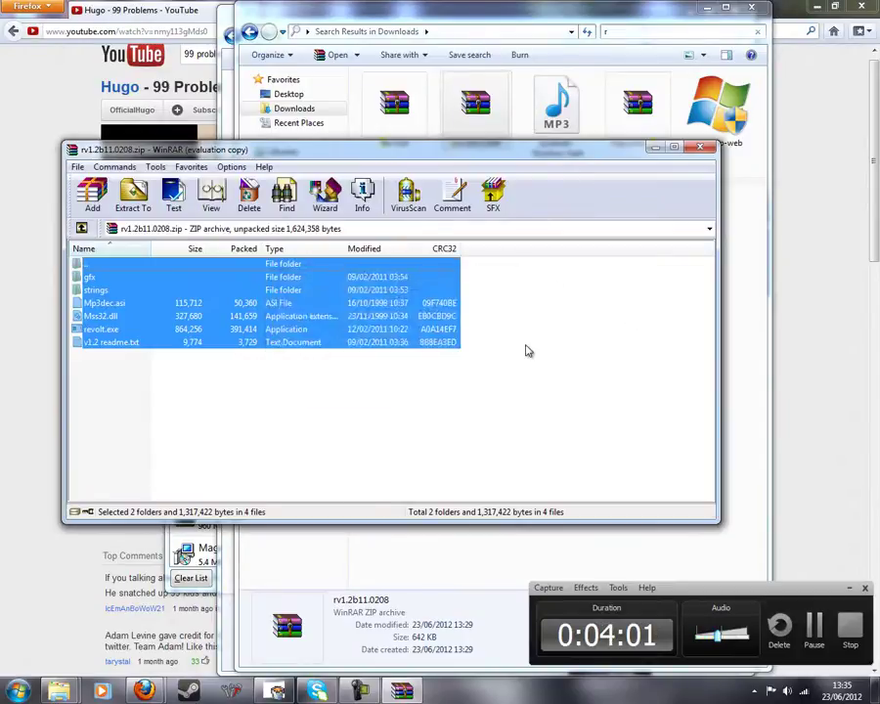
drag(579, 158, 878, 365)
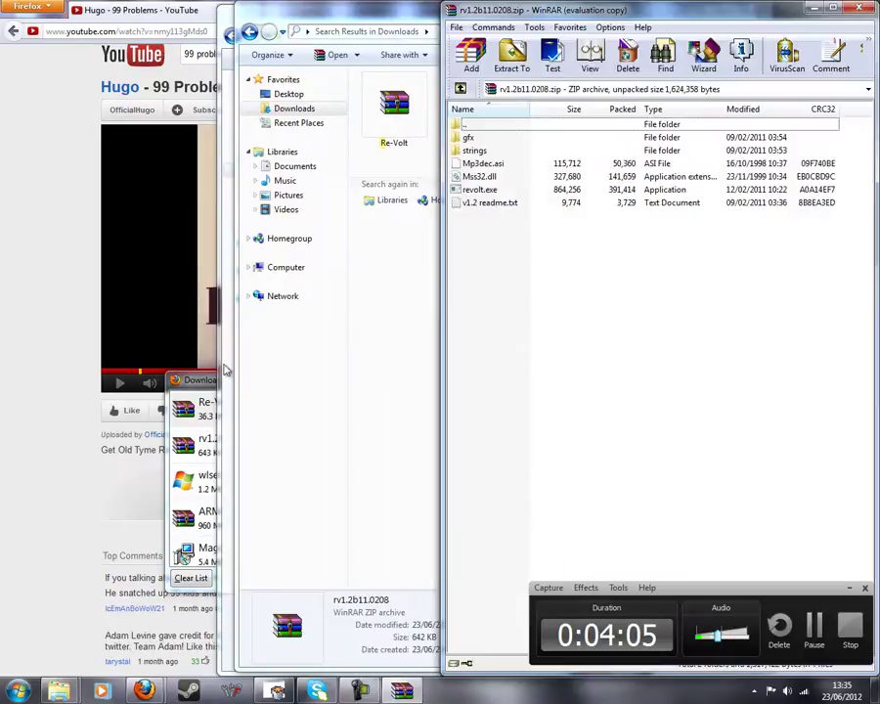
Bring the Re-Volt folder window to the front and snap it beside the WinRAR window.
click(409, 20)
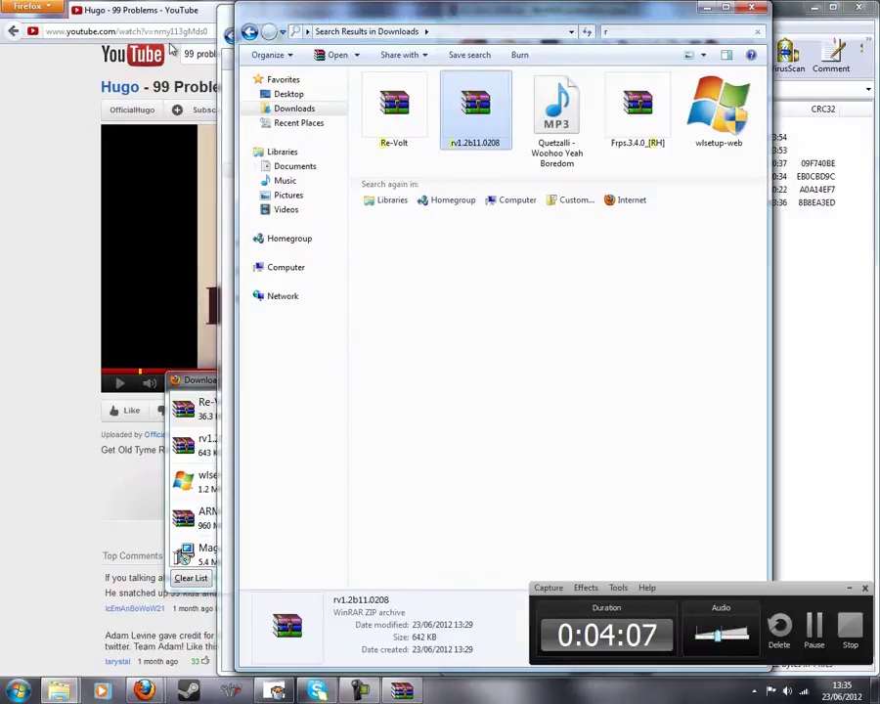
drag(296, 14, 364, 15)
click(259, 34)
click(345, 21)
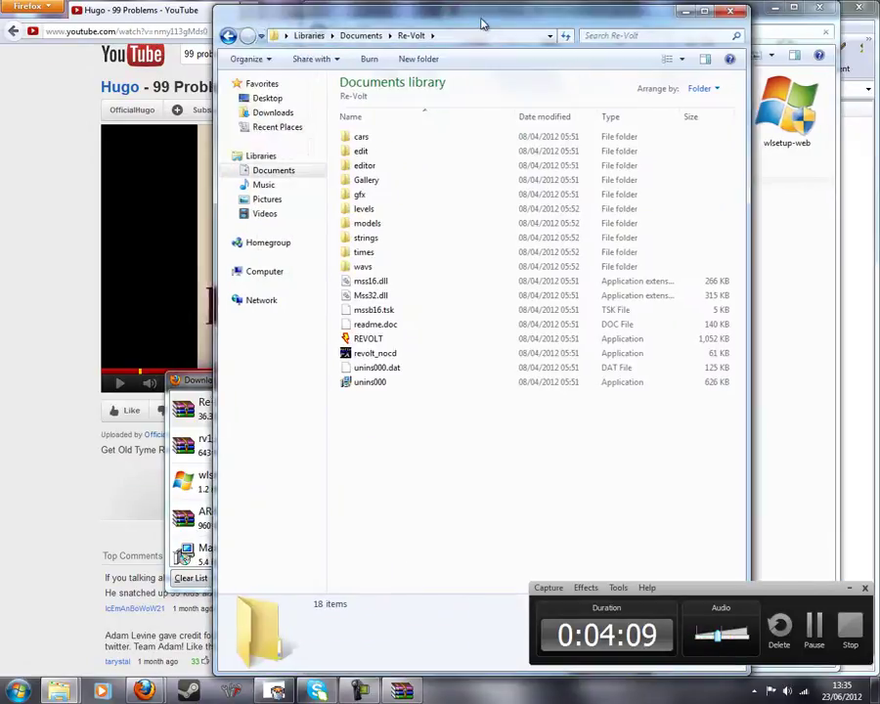
key(super+Left)
Extract all the v1.2 archive contents into the Re-Volt folder, merging folders and replacing every conflicting file, and close WinRAR.
click(872, 179)
drag(620, 221, 581, 144)
drag(475, 138, 217, 461)
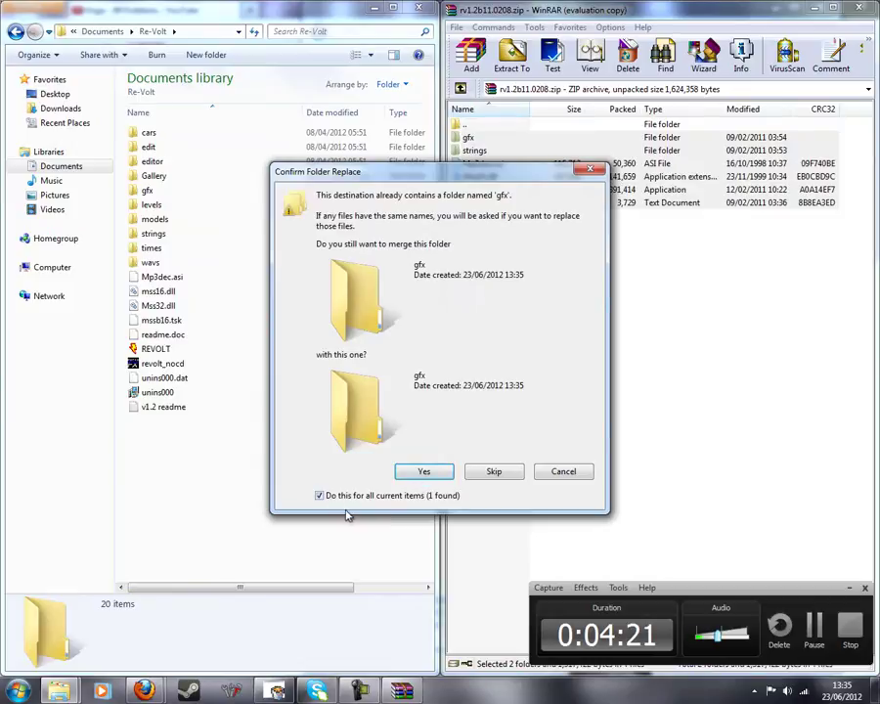
click(425, 473)
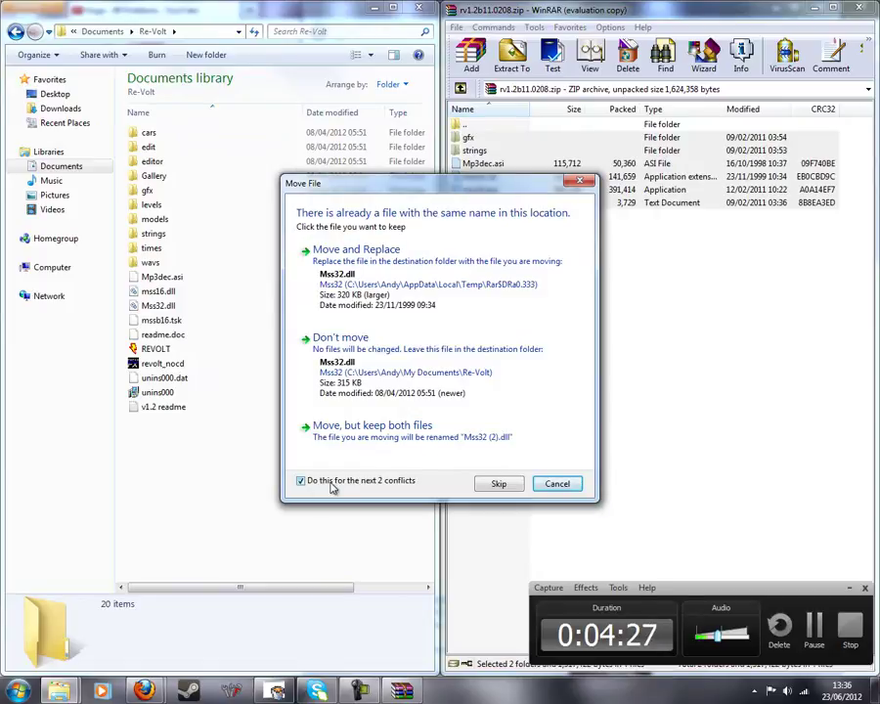
click(397, 252)
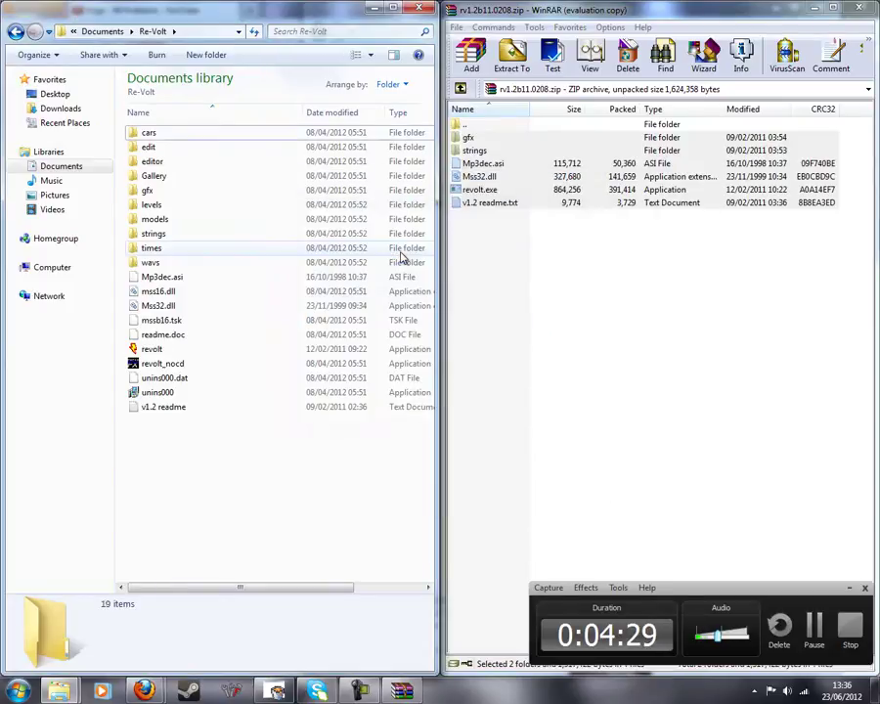
click(865, 9)
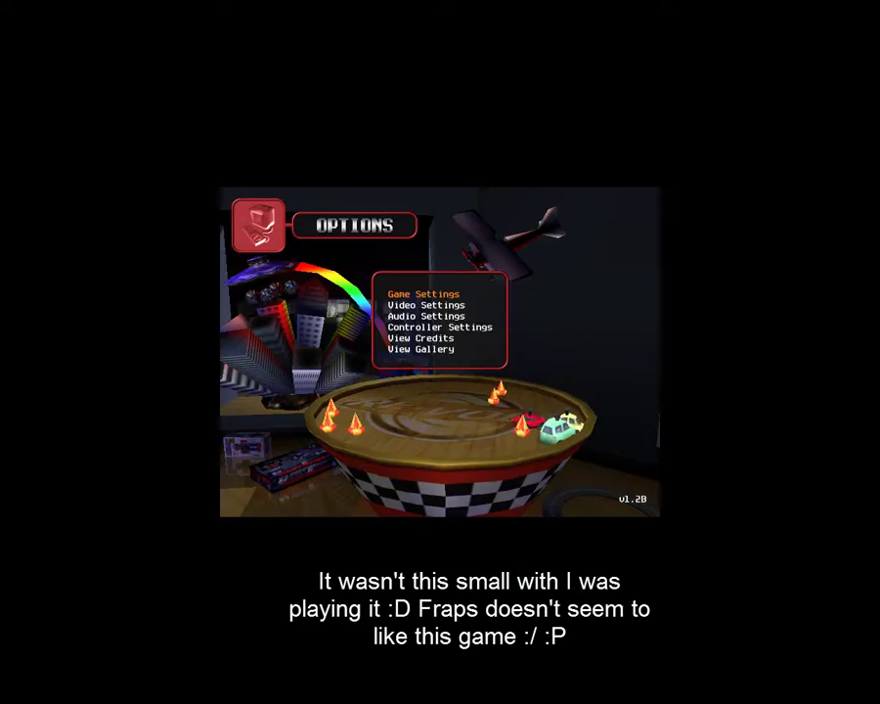
Look through the game's Options entries down to View Gallery and return to the main menu.
key(Down)
key(Down)
key(Down)
key(Down)
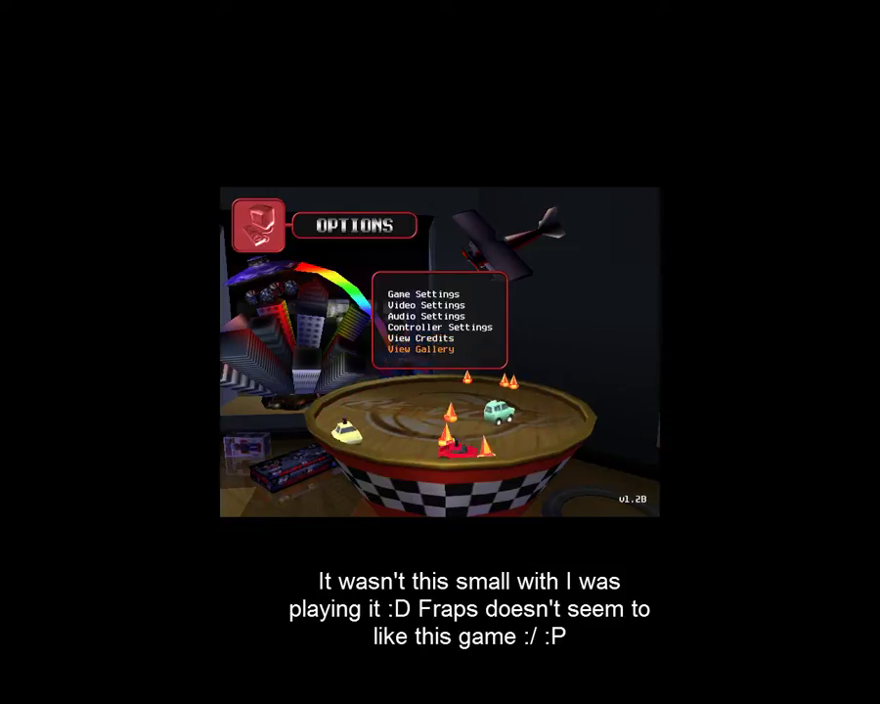
key(Escape)
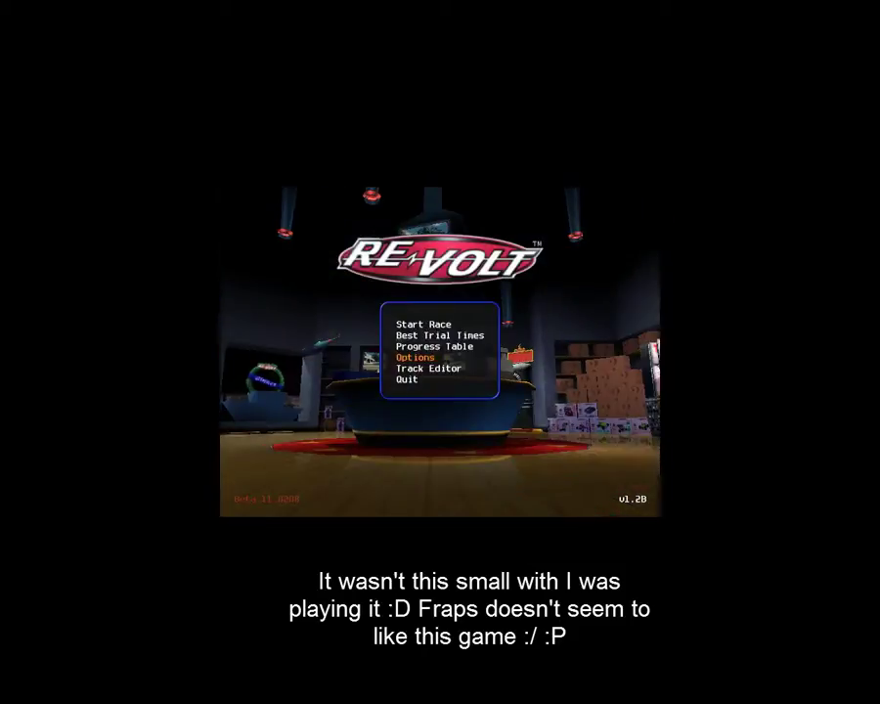
Start a Single Race in Arcade mode and enter the name for Player 1.
key(Return)
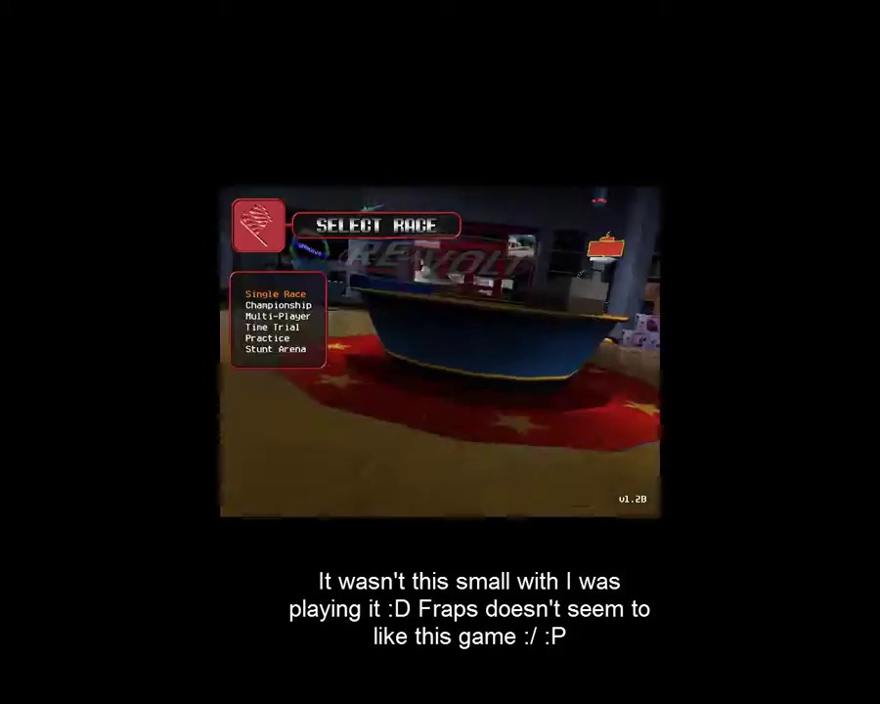
key(Return)
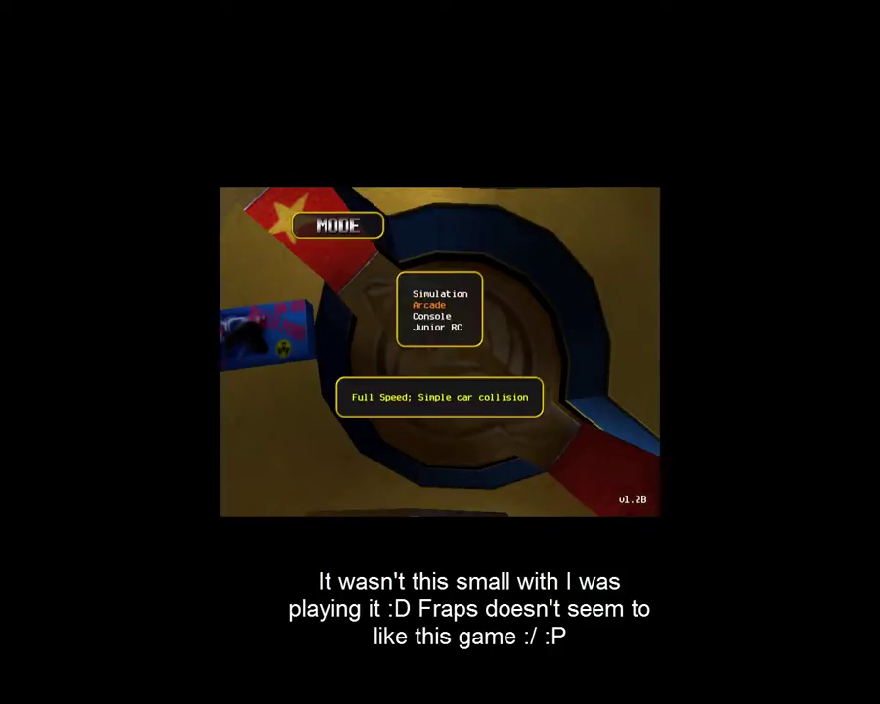
key(Return)
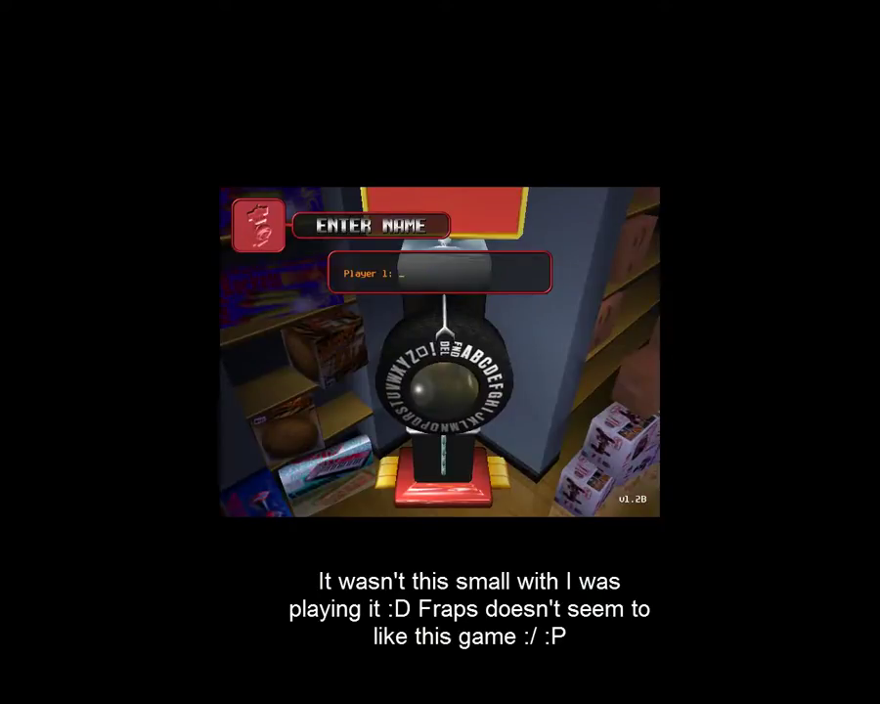
text(LUKE)
key(Return)
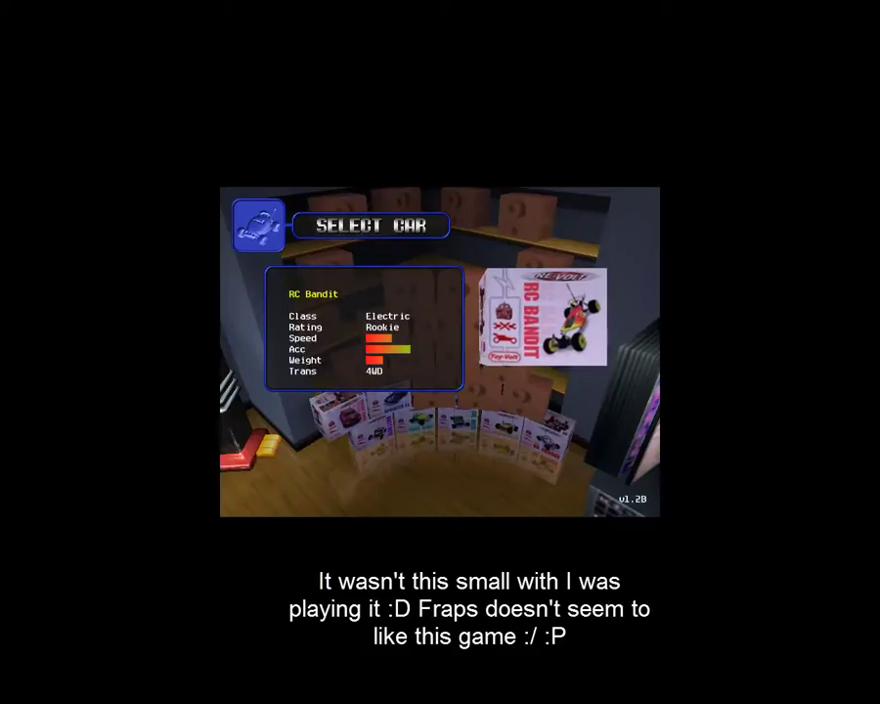
Choose the RC Bandit car and launch the race on the Toys in the Hood 1 track.
key(Return)
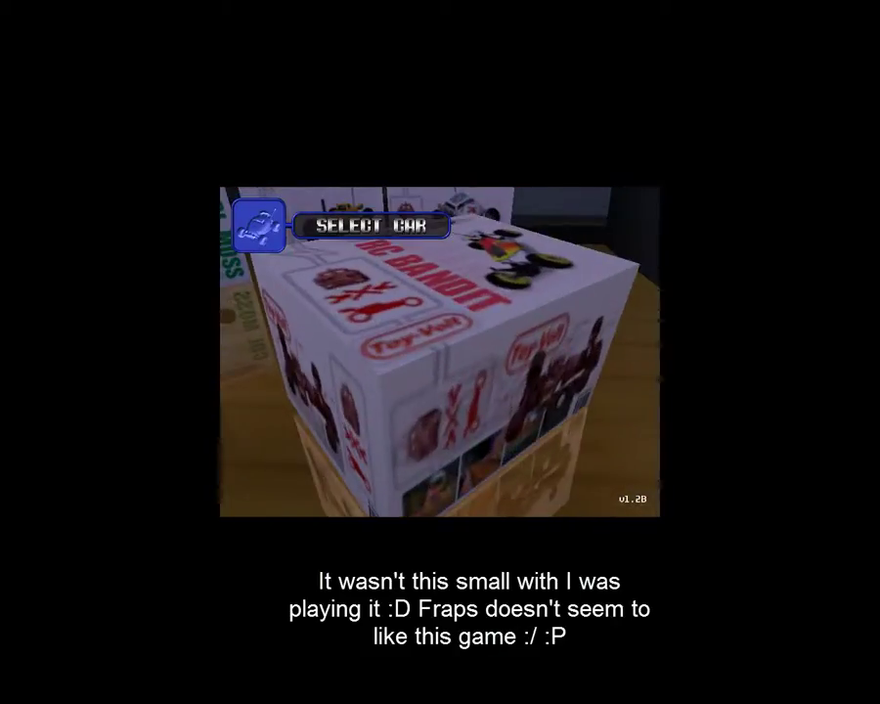
key(Return)
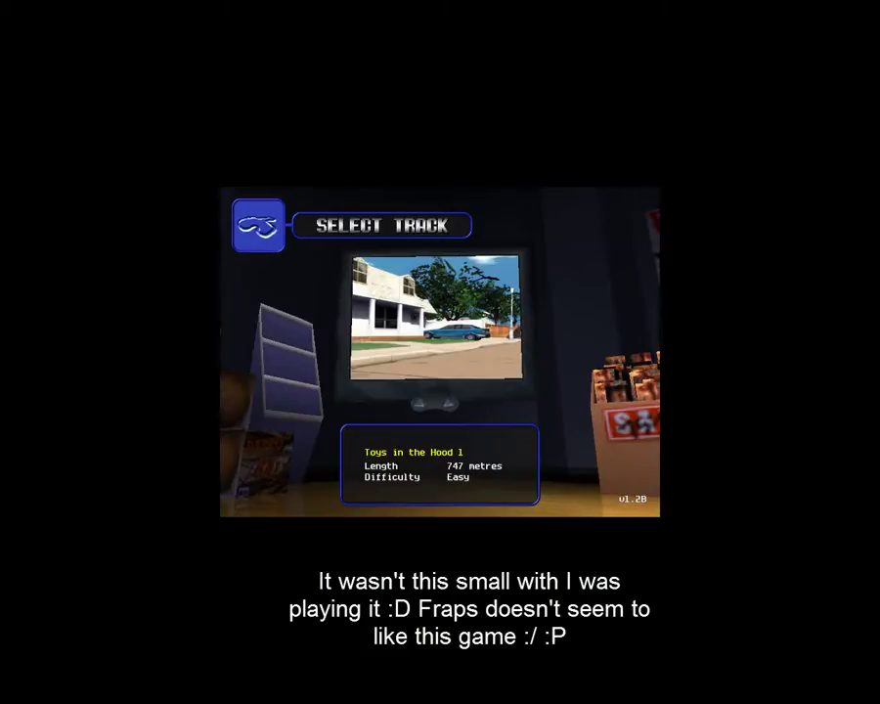
key(Return)
key(Return)
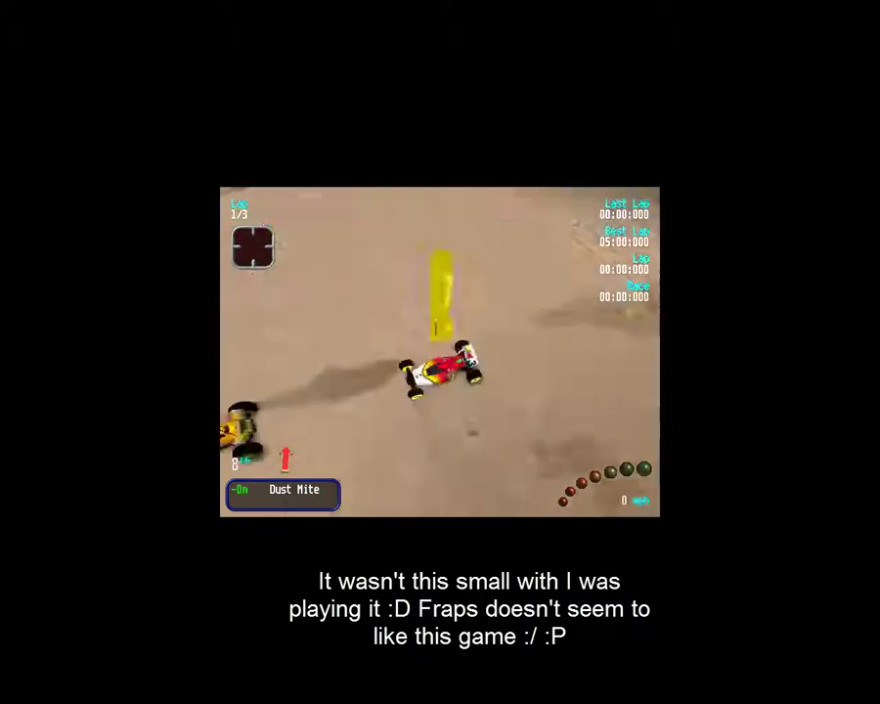
Drive the RC Bandit along the street on lap 1, briefly pausing and resuming the race.
key(Up)
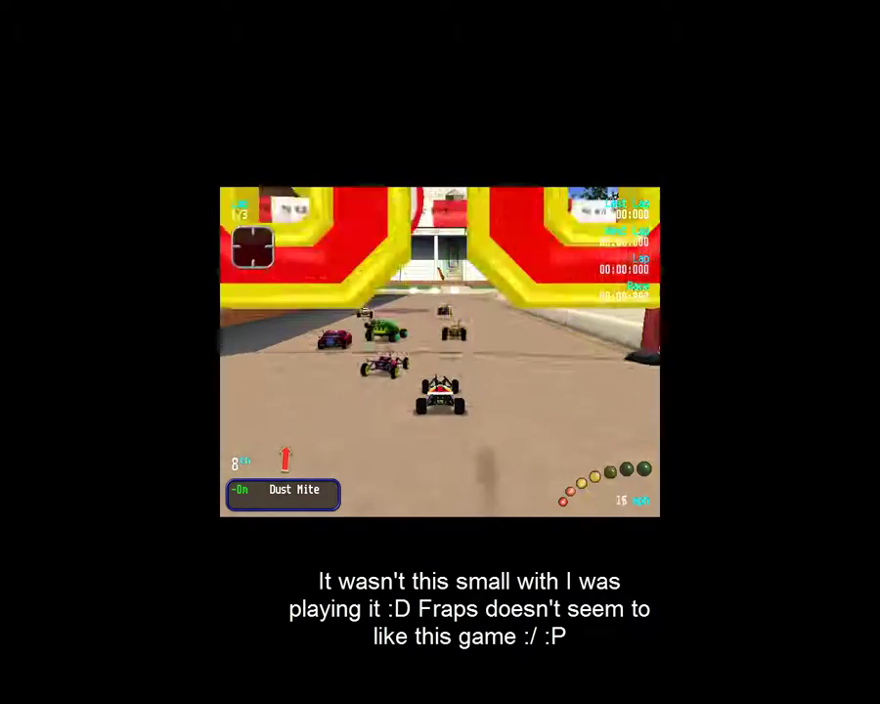
key(Right)
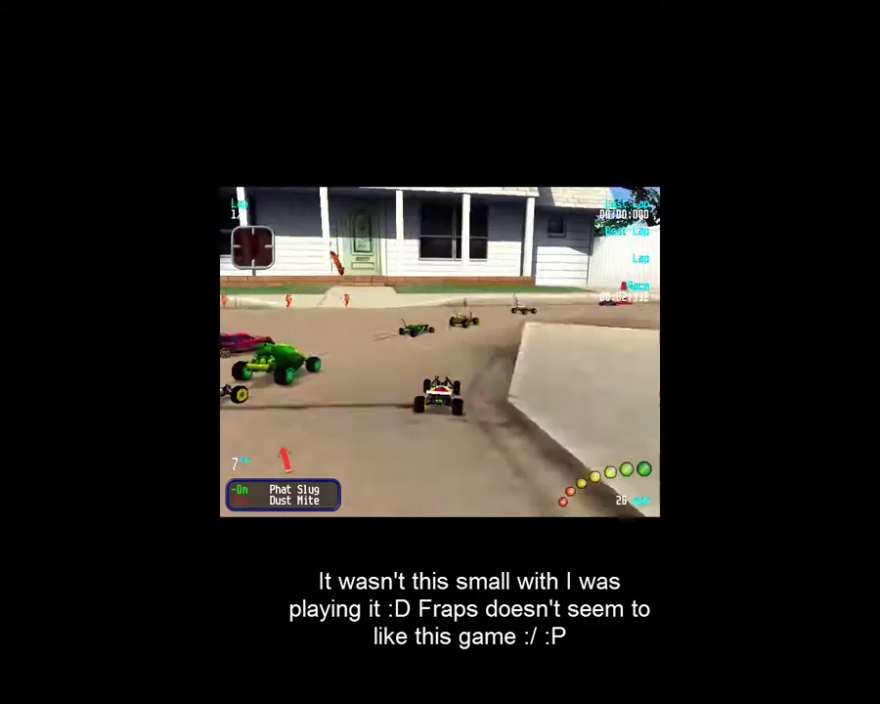
key(Right)
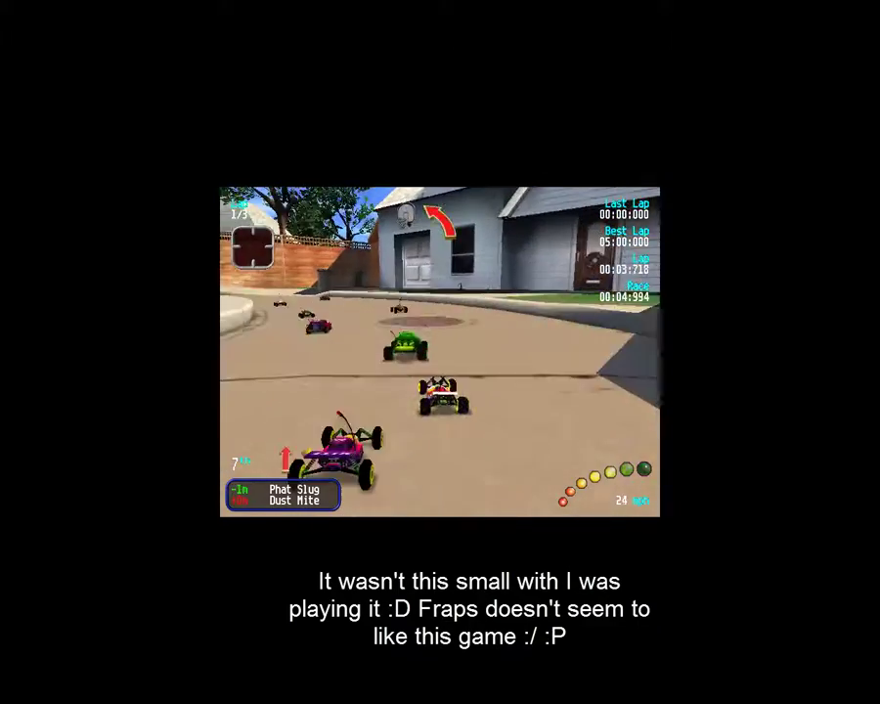
key(Right)
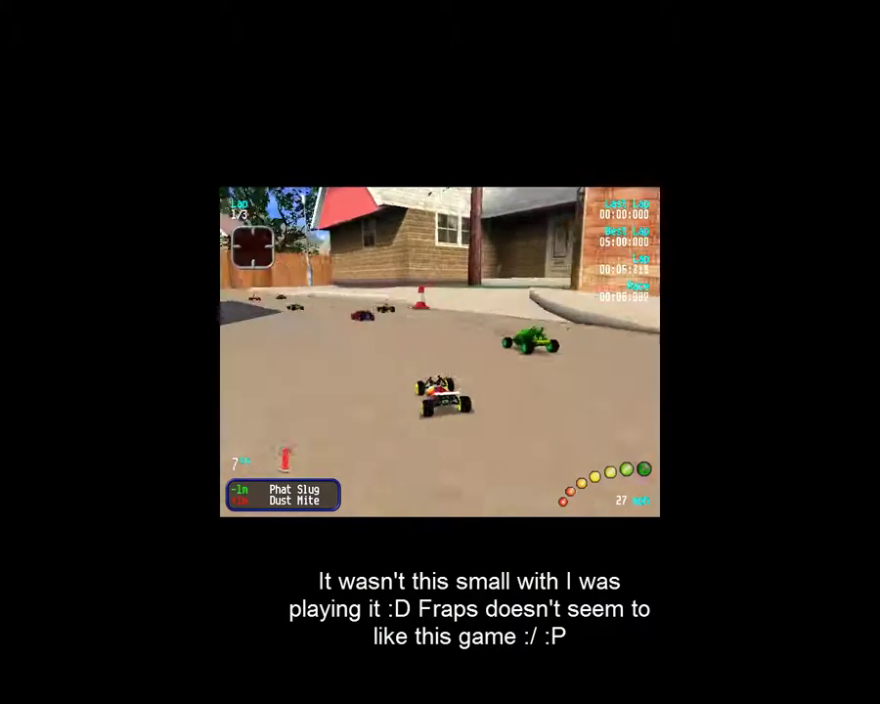
key(Left)
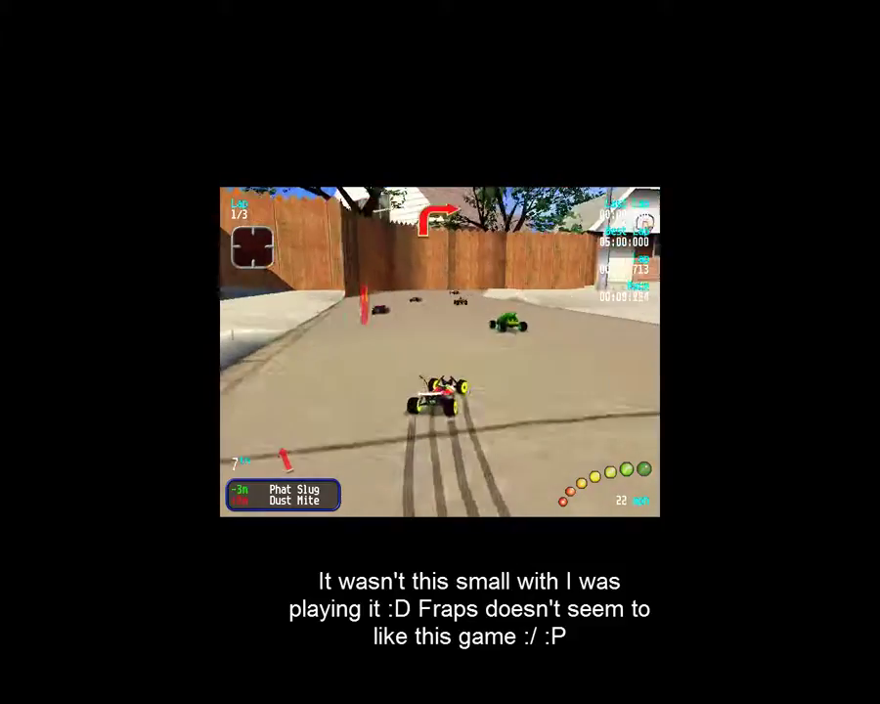
key(Escape)
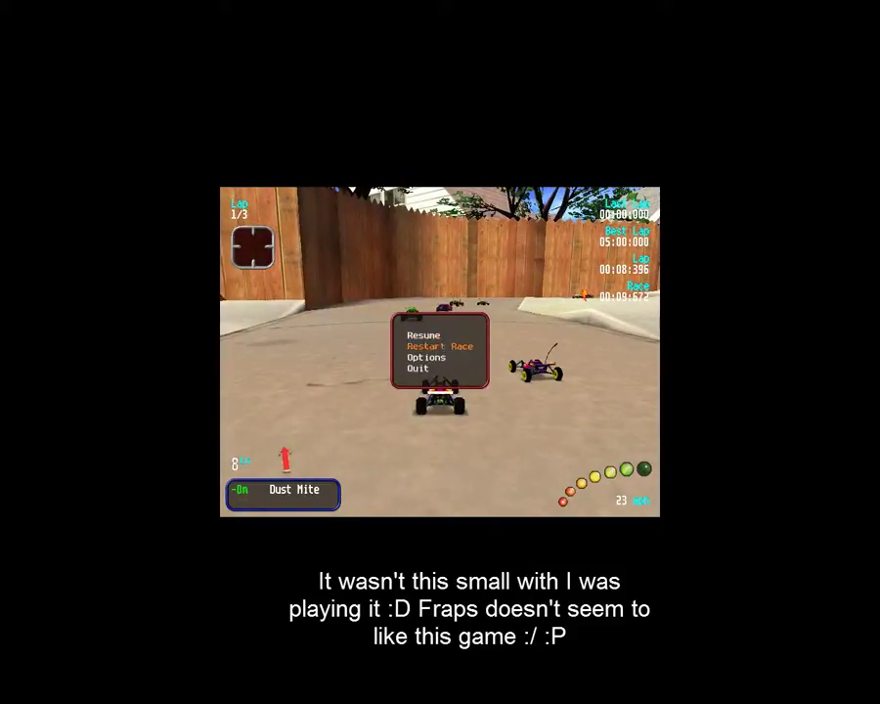
key(Return)
key(Left)
Pause the race, quit it, and confirm the return to the main menu.
key(Escape)
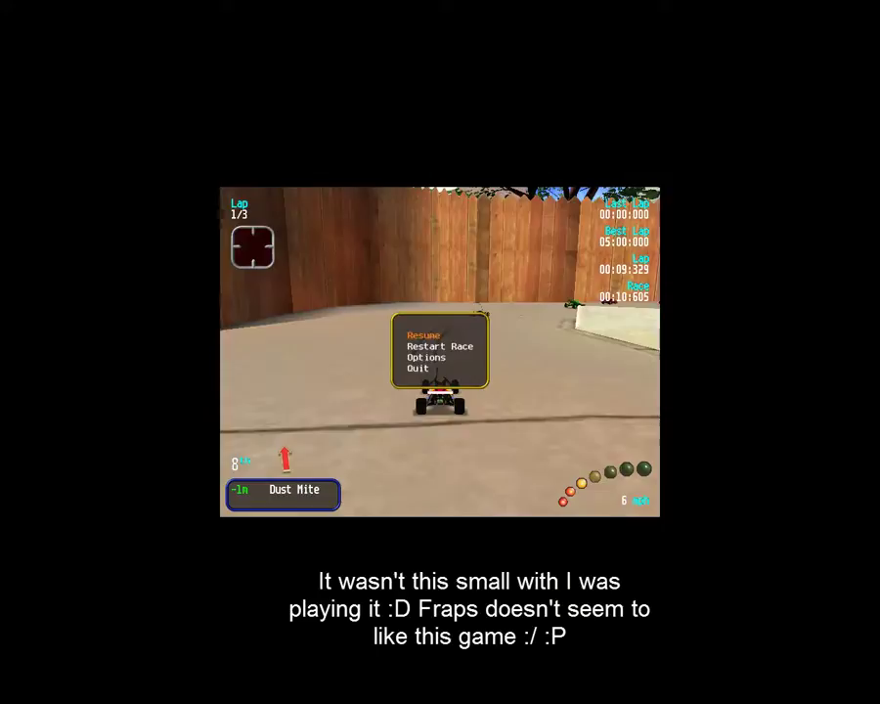
key(Up)
key(Return)
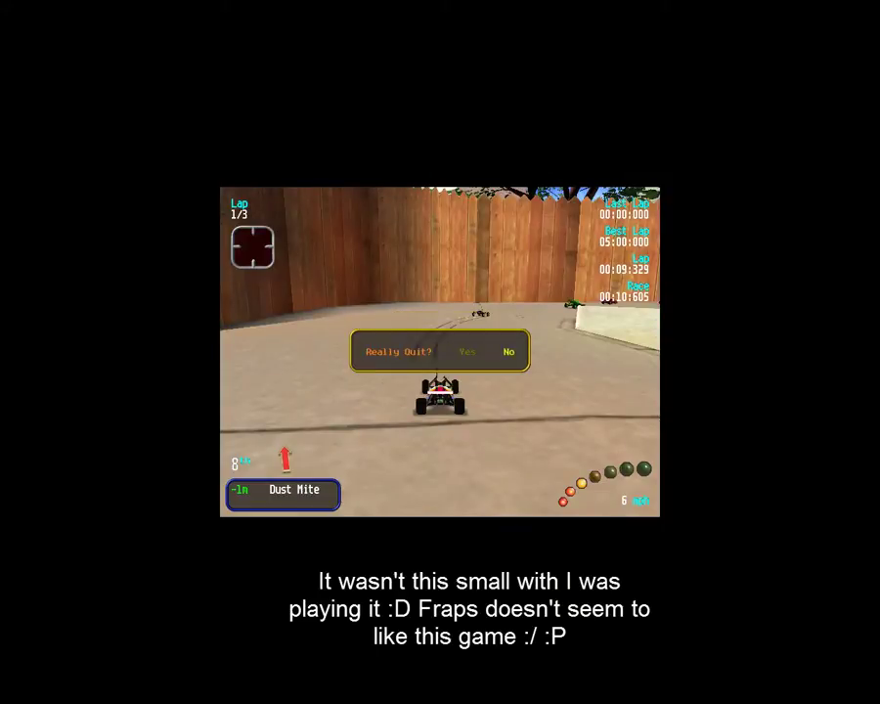
key(Left)
key(Return)
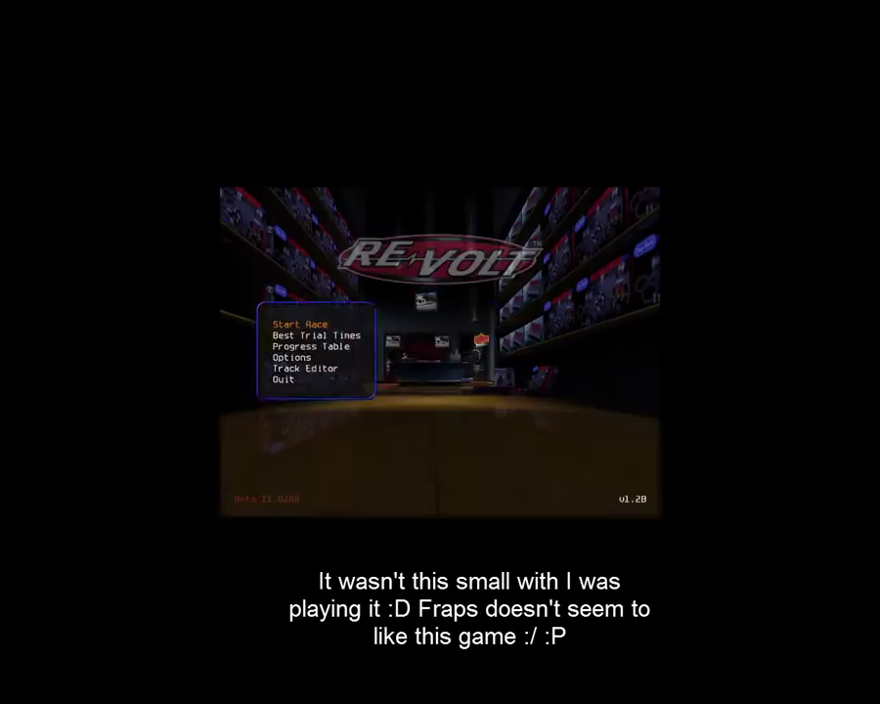
Exit the game and select the revolt application in the Re-Volt folder.
key(Up)
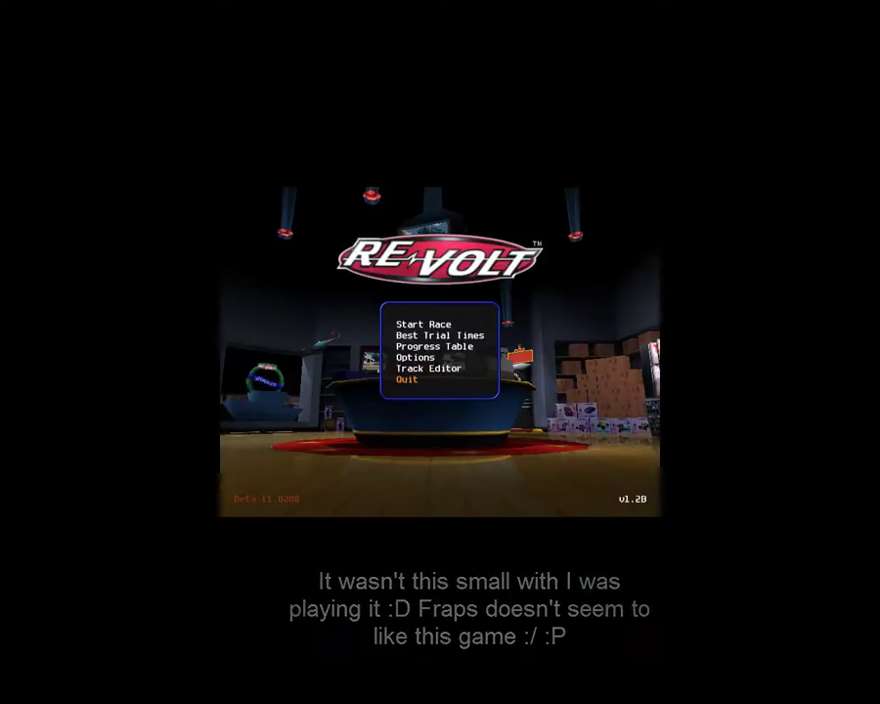
key(Return)
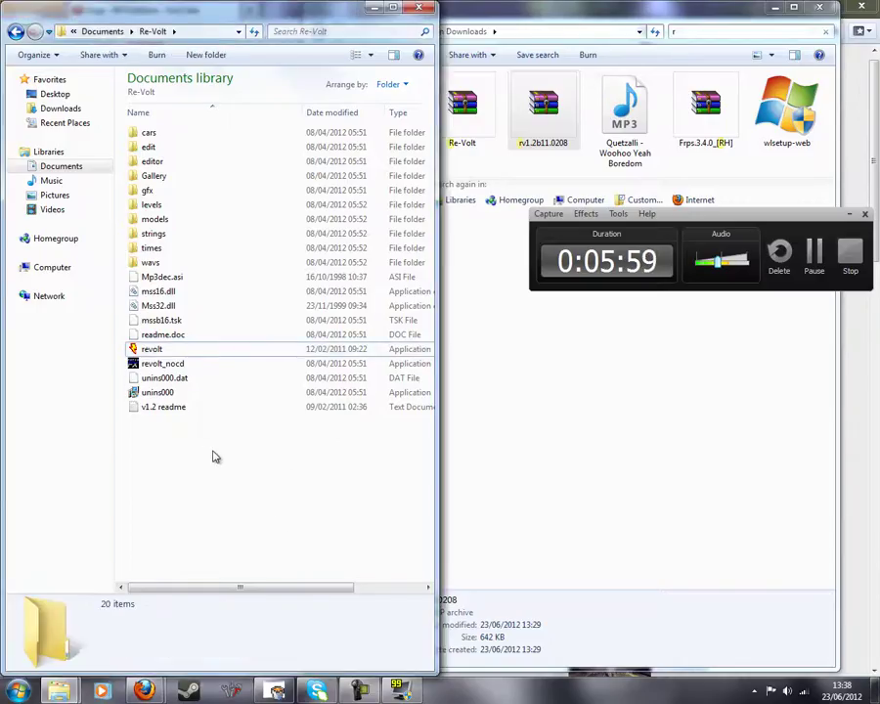
click(193, 349)
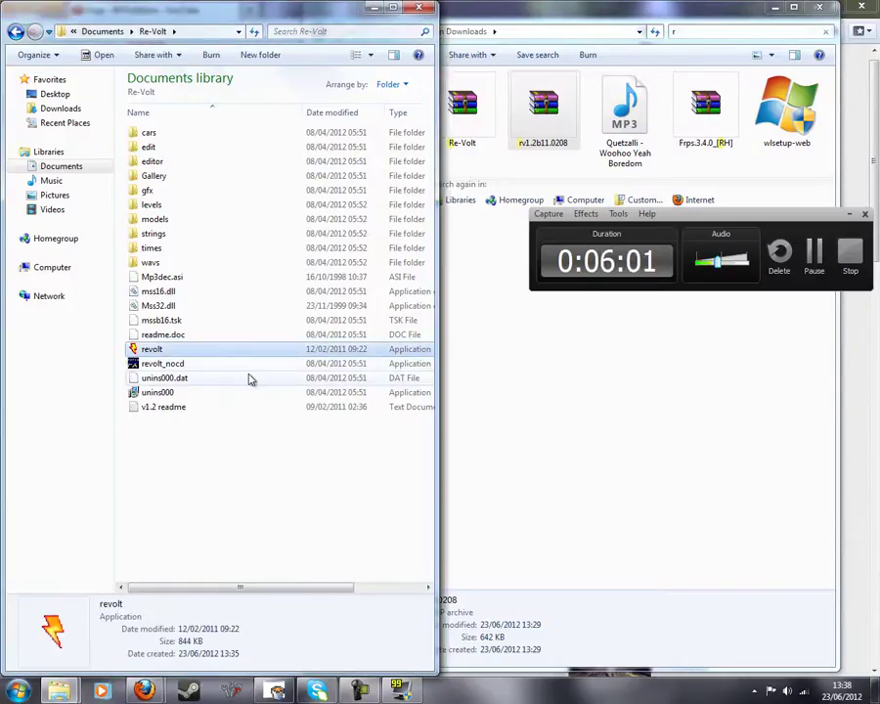